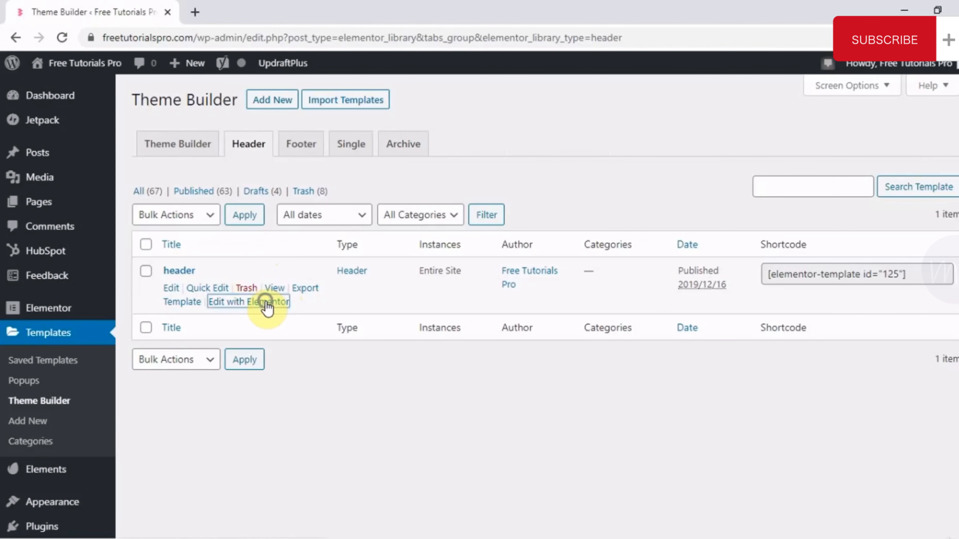
# - Open the existing header template with Elementor in a new tab, show its editing panel, and close that tab after viewing the layout
pyautogui.rightClick(267, 307)
pyautogui.rightClick(261, 305)
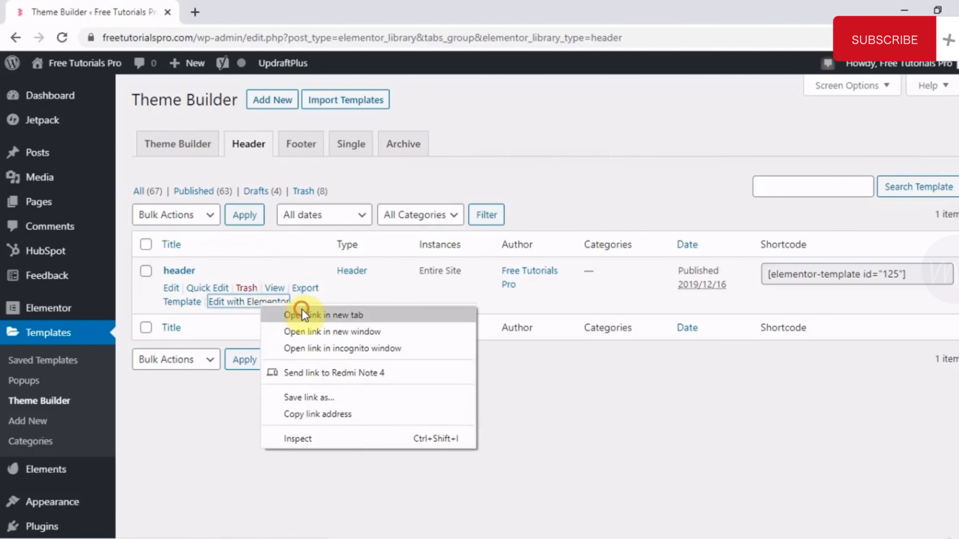
pyautogui.click(301, 310)
pyautogui.click(249, 13)
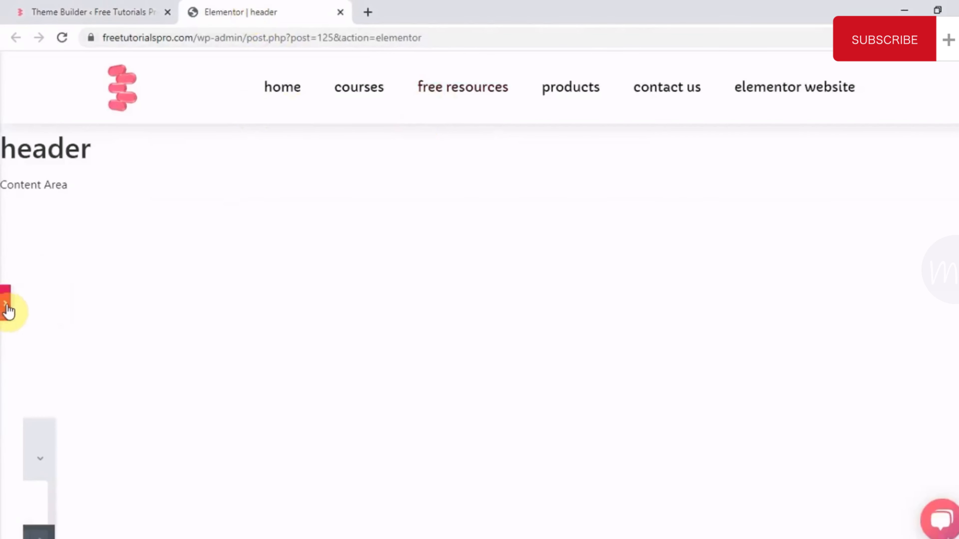
pyautogui.click(6, 309)
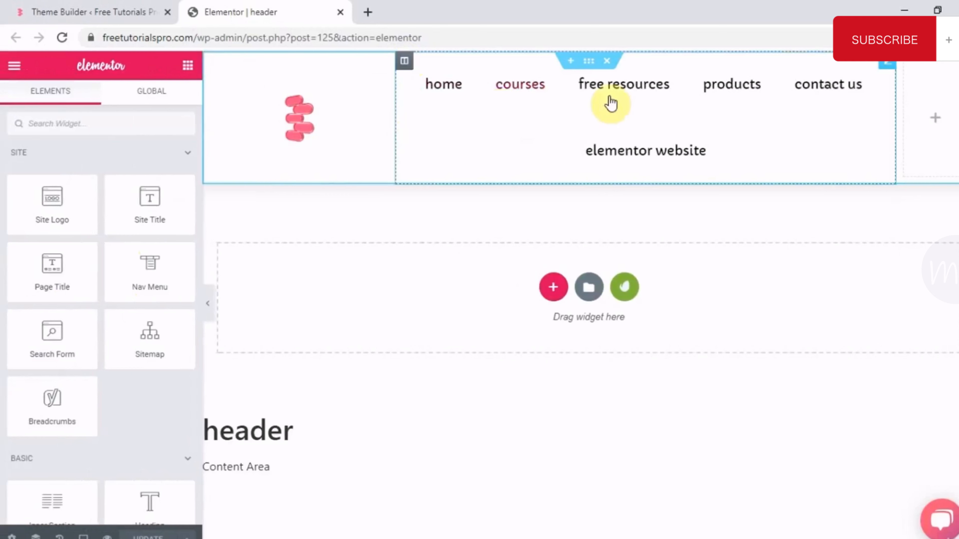
pyautogui.click(340, 12)
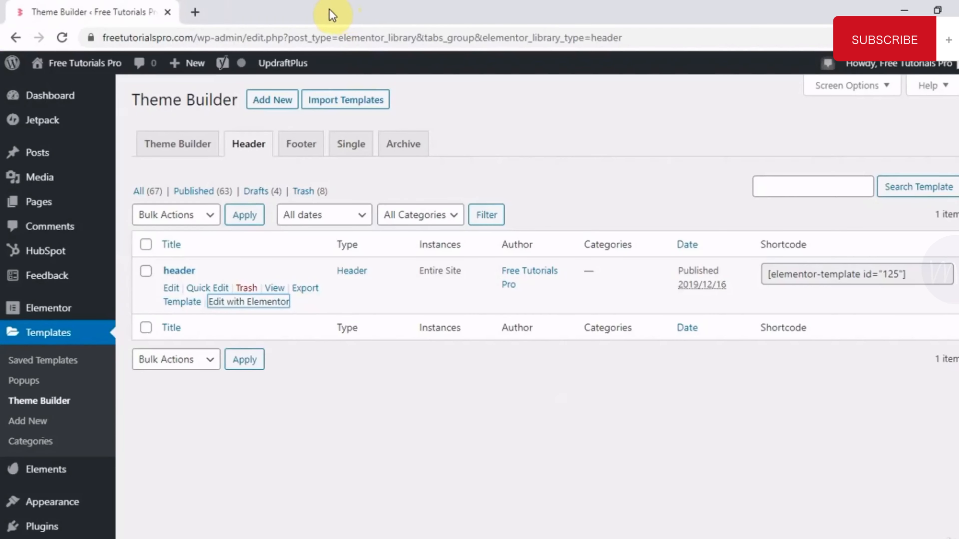
# - Create a new Header template named "random" in the Theme Builder
pyautogui.click(277, 103)
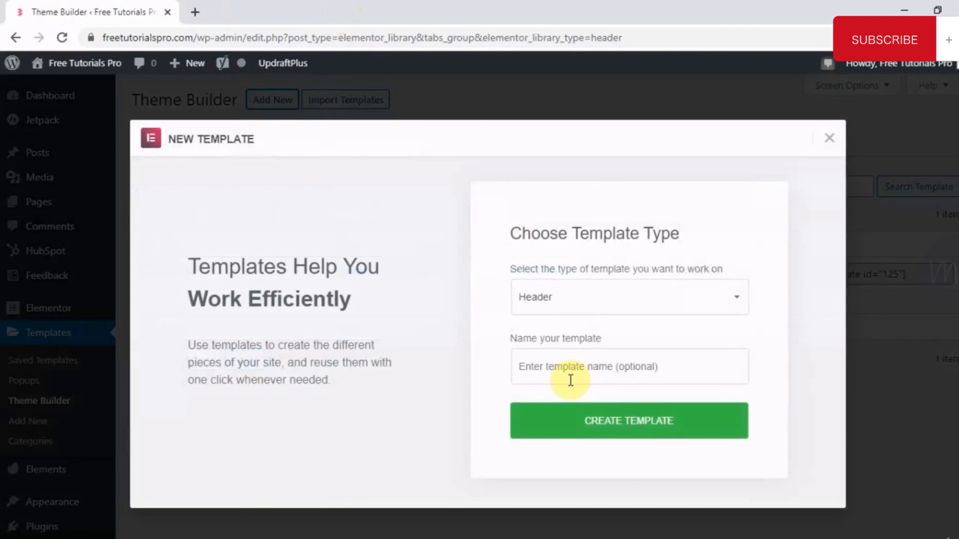
pyautogui.click(569, 377)
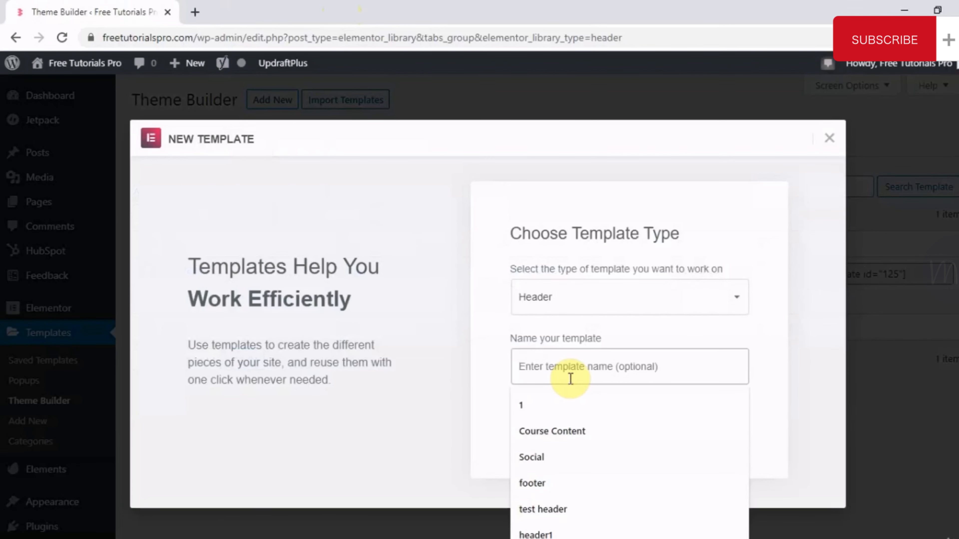
pyautogui.write('random')
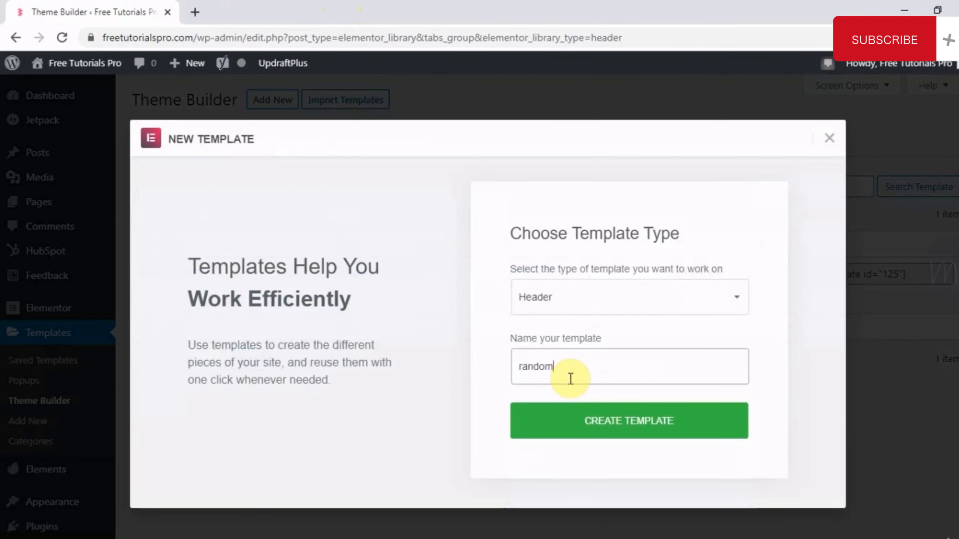
pyautogui.click(647, 422)
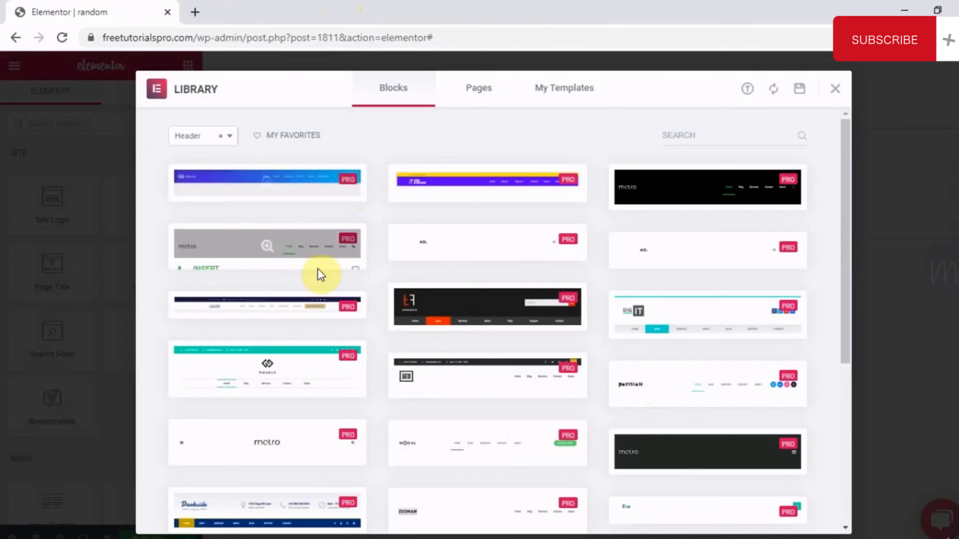
# - Look through the ready-made header blocks in the template library and close the library without inserting one
pyautogui.scroll(-7, 489, 398)
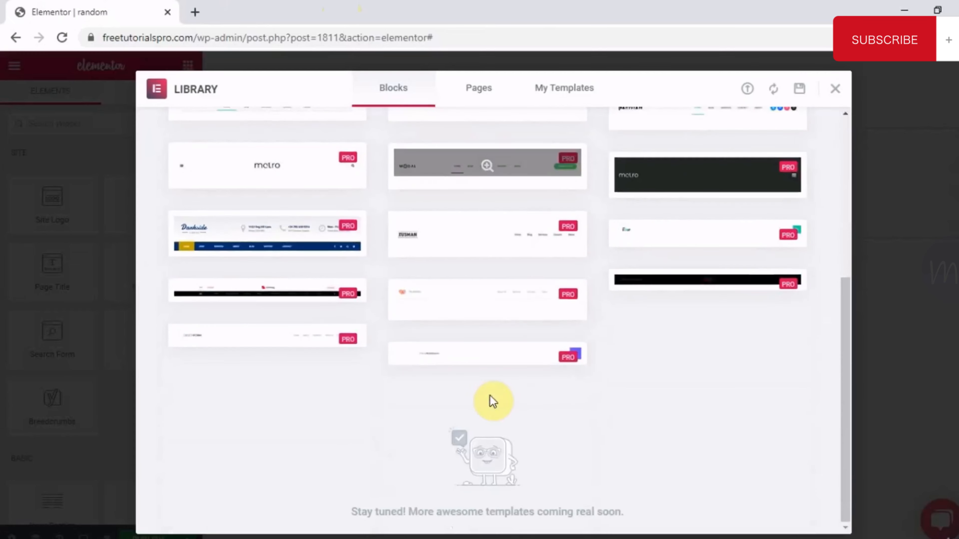
pyautogui.scroll(10, 478, 263)
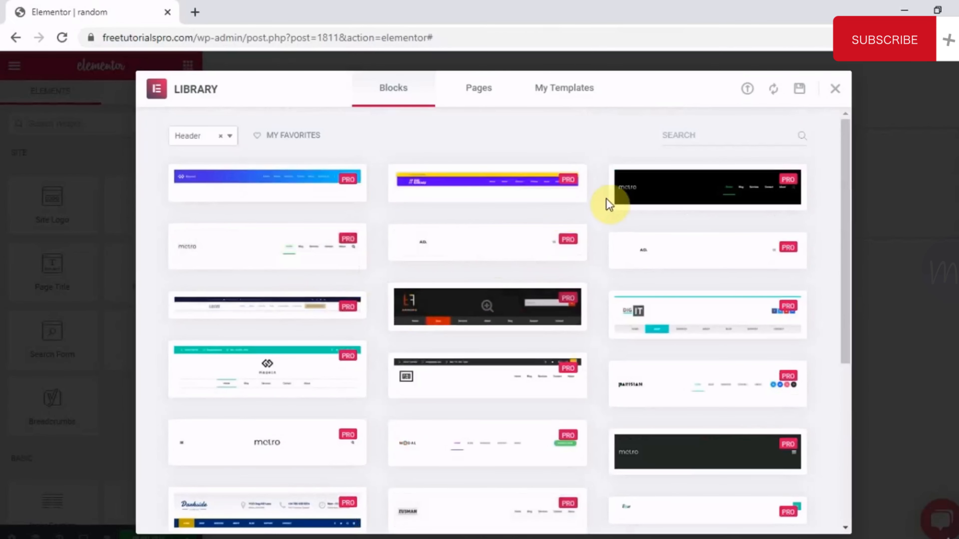
pyautogui.moveTo(633, 207)
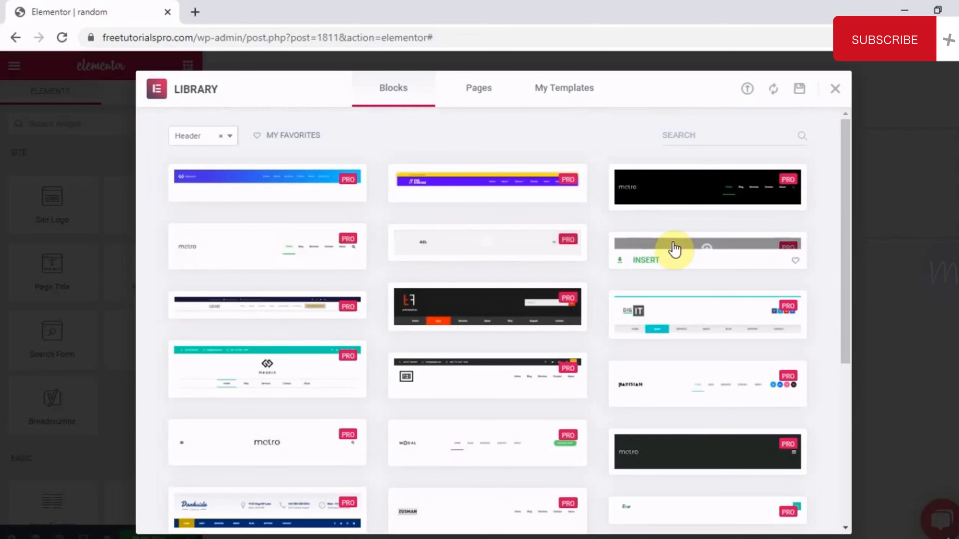
pyautogui.moveTo(489, 193)
pyautogui.moveTo(692, 194)
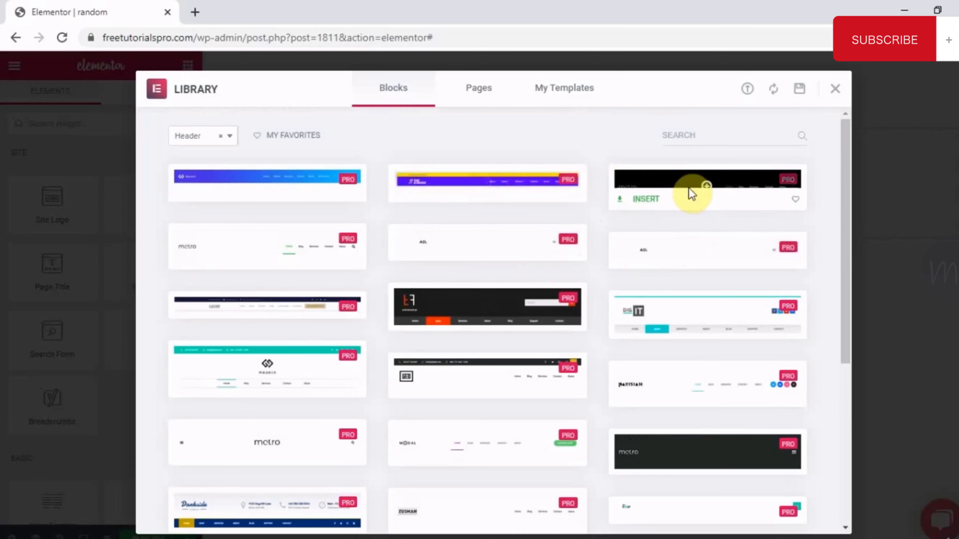
pyautogui.moveTo(573, 190)
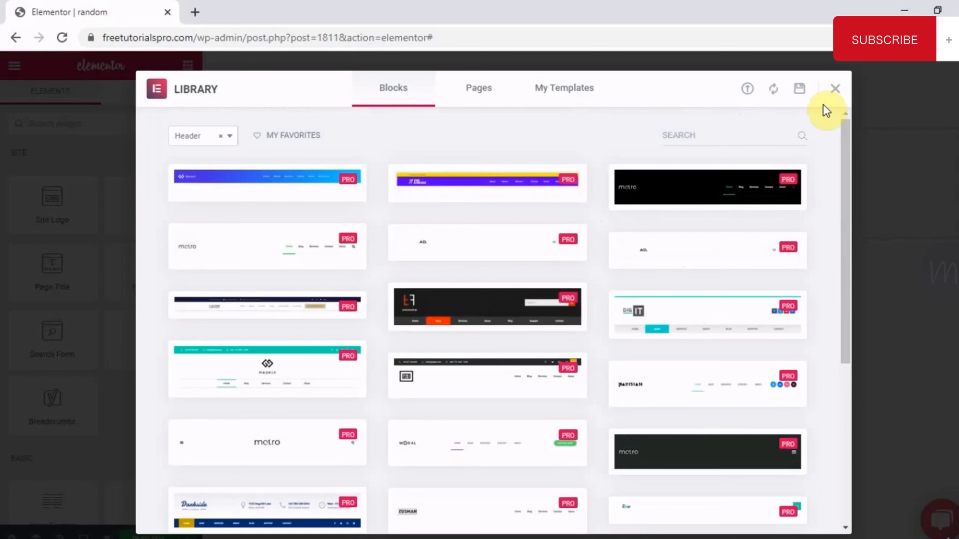
pyautogui.click(837, 89)
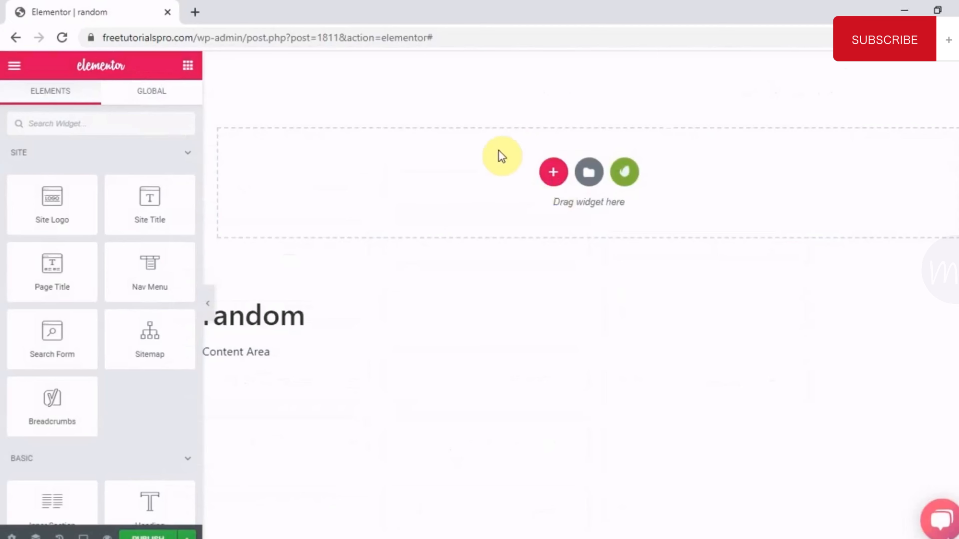
# - Add a three-column section to the empty template and narrow its first column in favour of the middle one
pyautogui.click(552, 172)
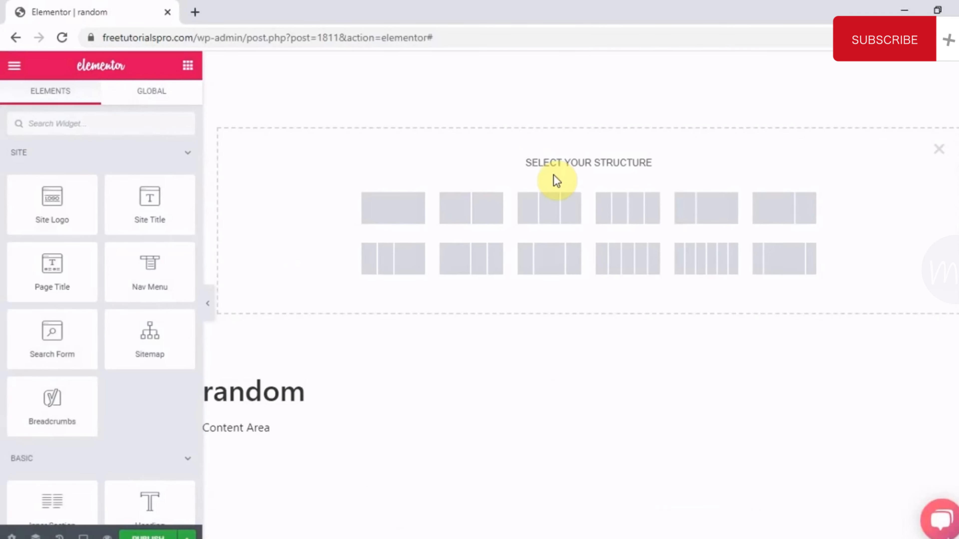
pyautogui.click(541, 221)
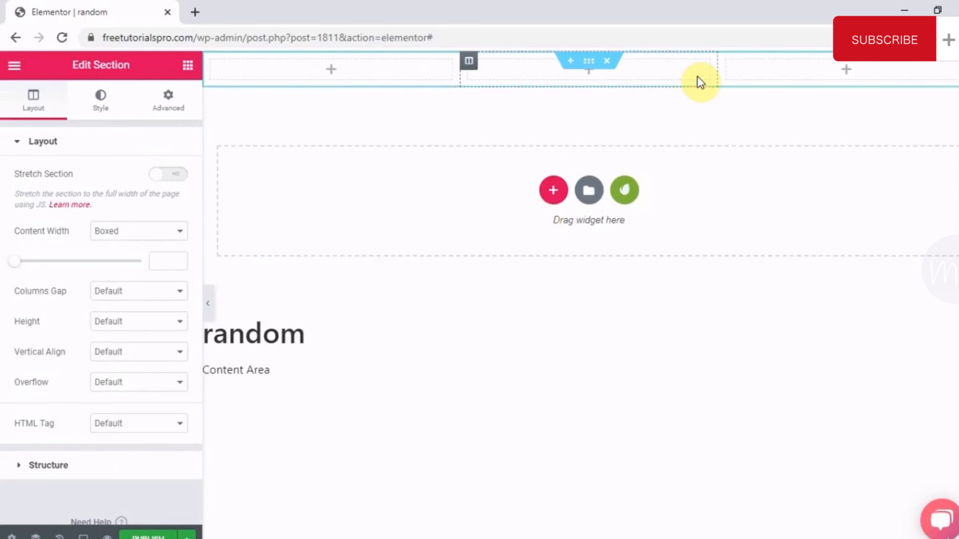
pyautogui.moveTo(460, 74); pyautogui.dragTo(319, 74)
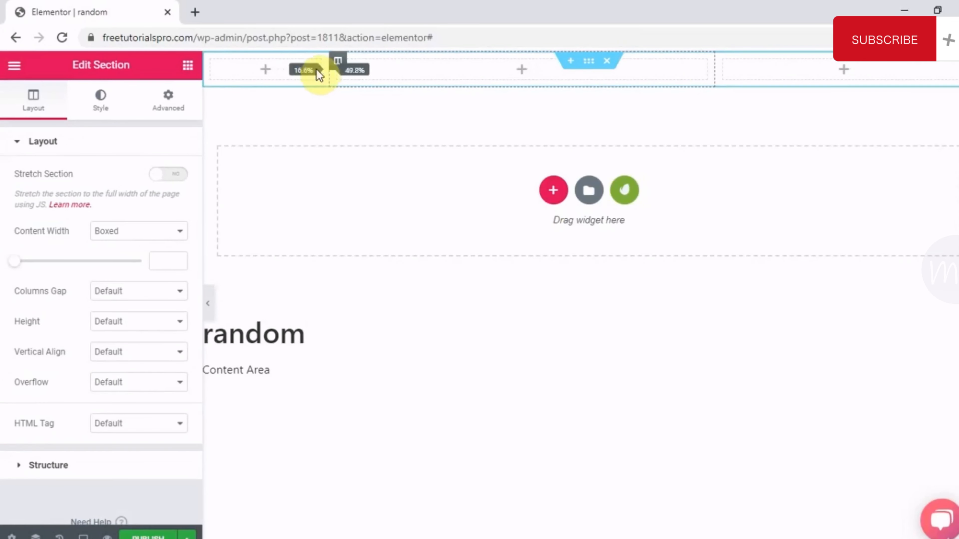
# - Place a Site Logo widget in the section's first column and a Nav Menu widget in the middle column
pyautogui.click(255, 71)
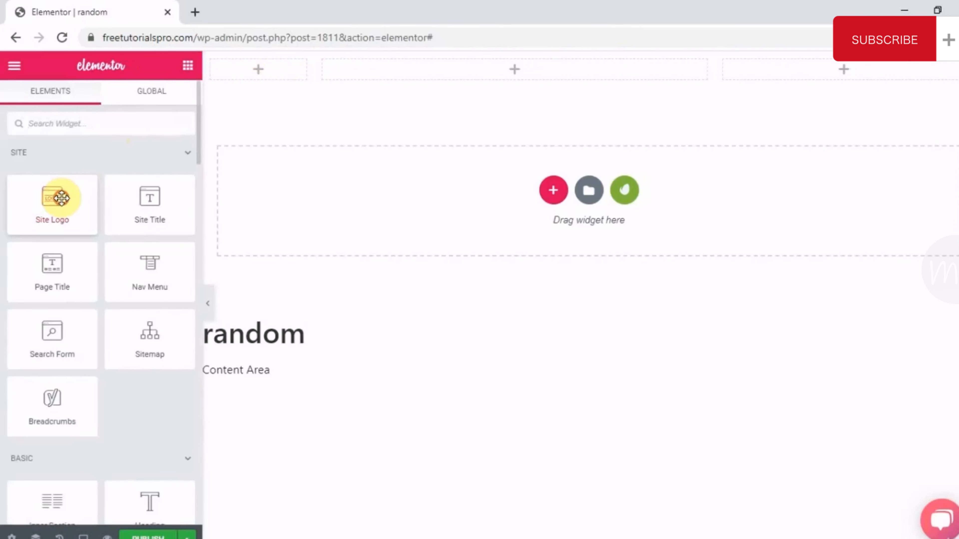
pyautogui.moveTo(60, 197); pyautogui.dragTo(276, 68)
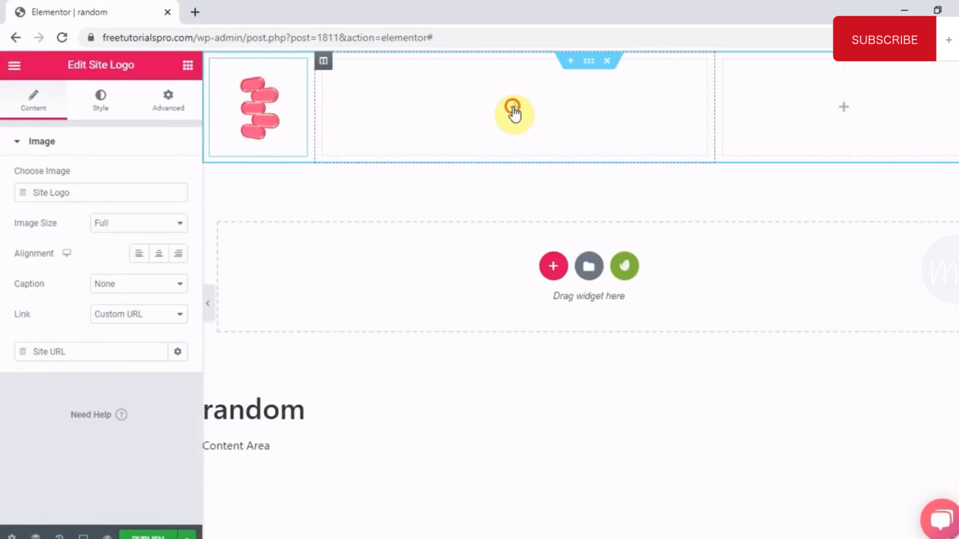
pyautogui.click(514, 109)
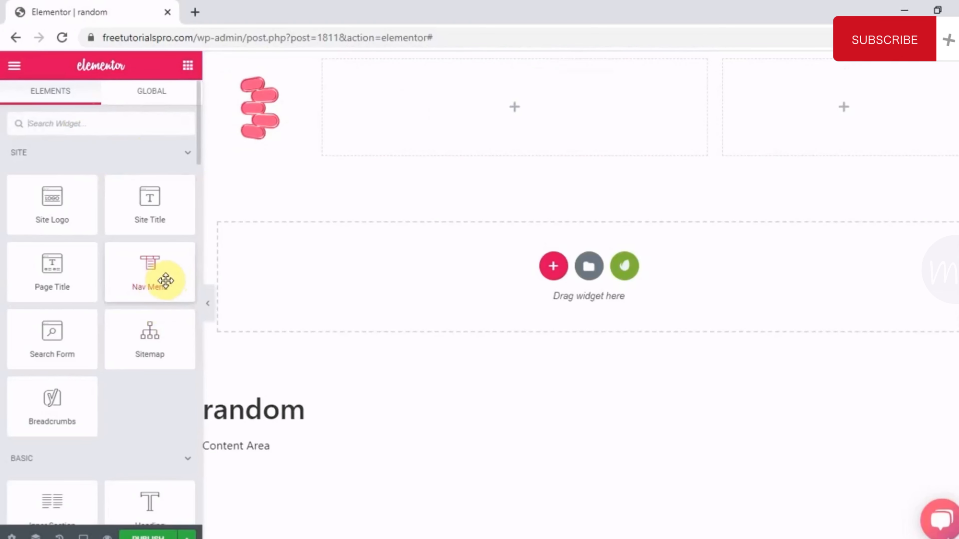
pyautogui.moveTo(156, 278); pyautogui.dragTo(524, 128)
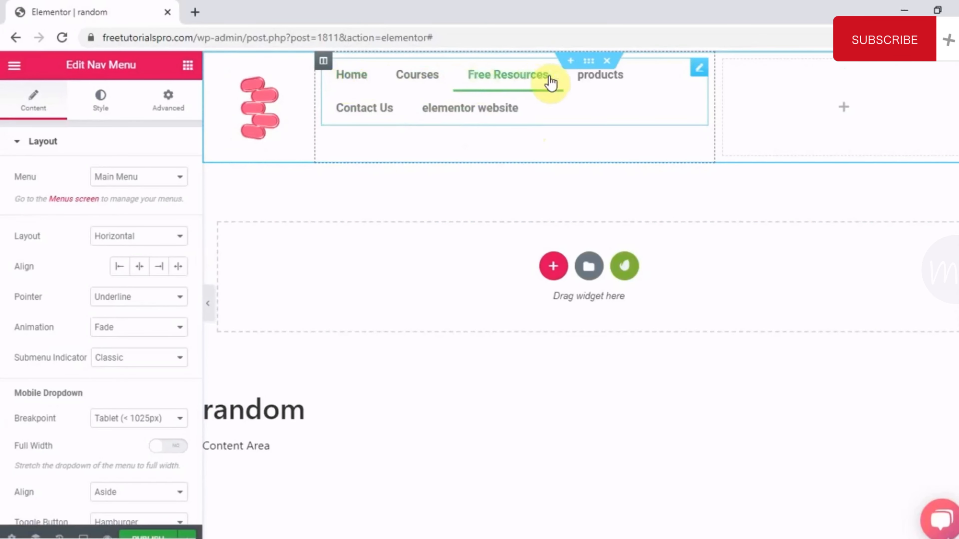
# - Open the site's WordPress dashboard in a new browser tab and go to its Menus page
pyautogui.click(194, 16)
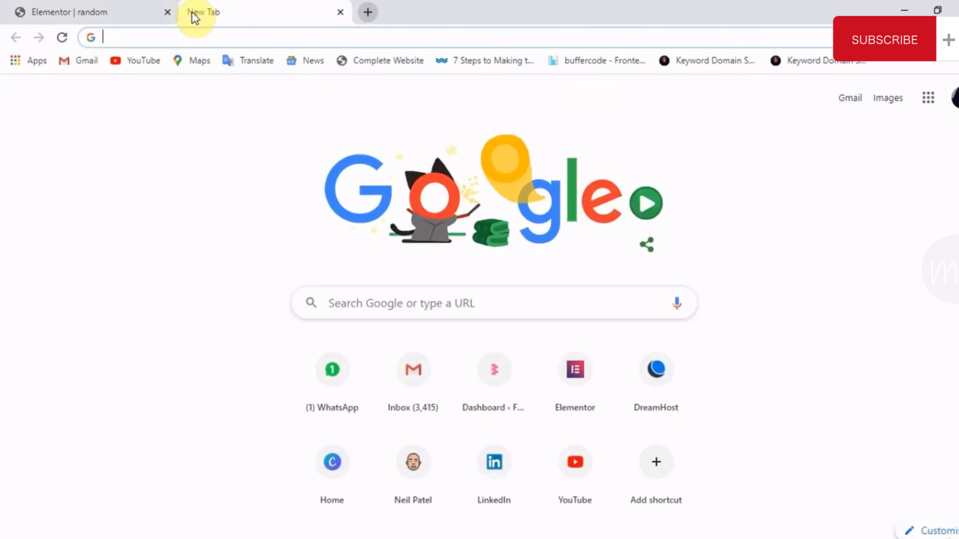
pyautogui.write('fre')
pyautogui.press('Right')
pyautogui.press('Return')
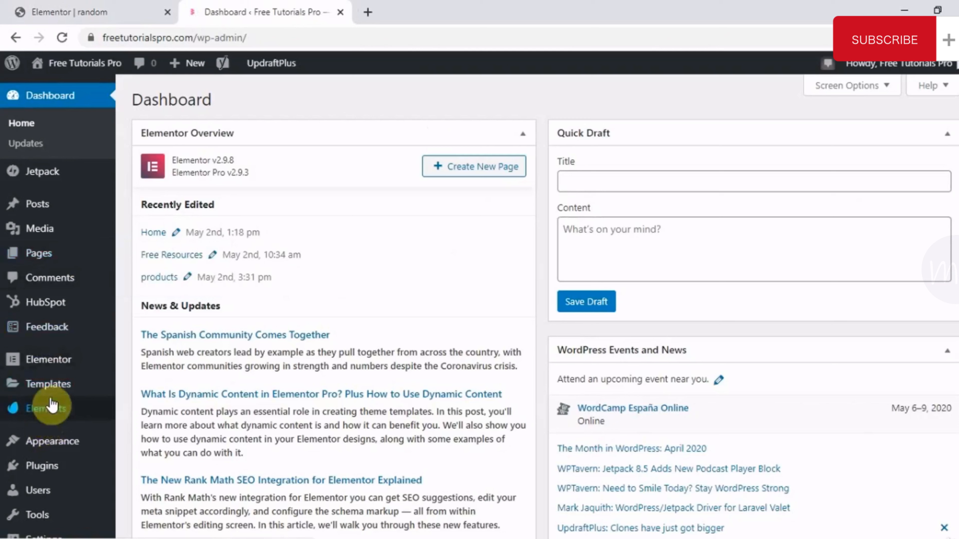
pyautogui.moveTo(45, 443)
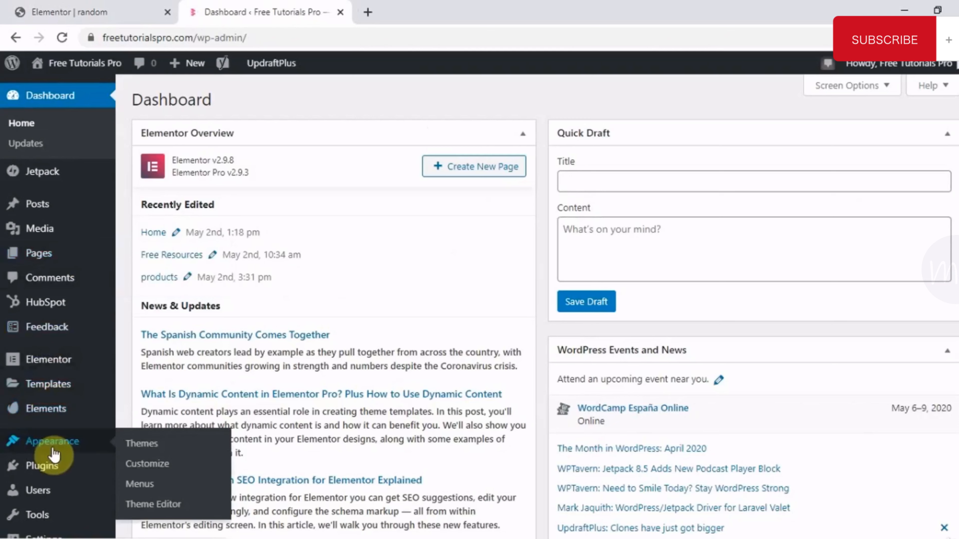
pyautogui.click(137, 485)
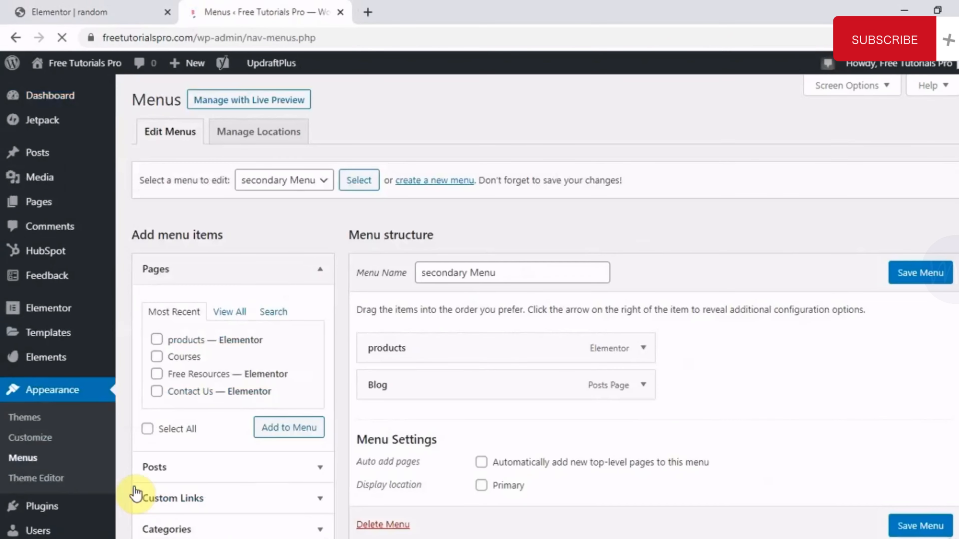
# - Load Main Menu for editing and examine the items in its menu structure
pyautogui.click(325, 181)
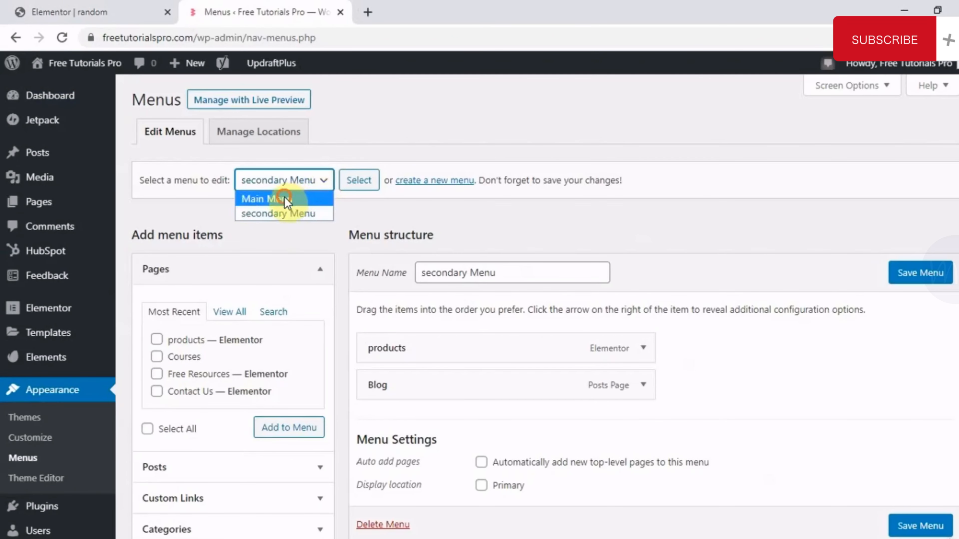
pyautogui.click(285, 197)
pyautogui.click(356, 185)
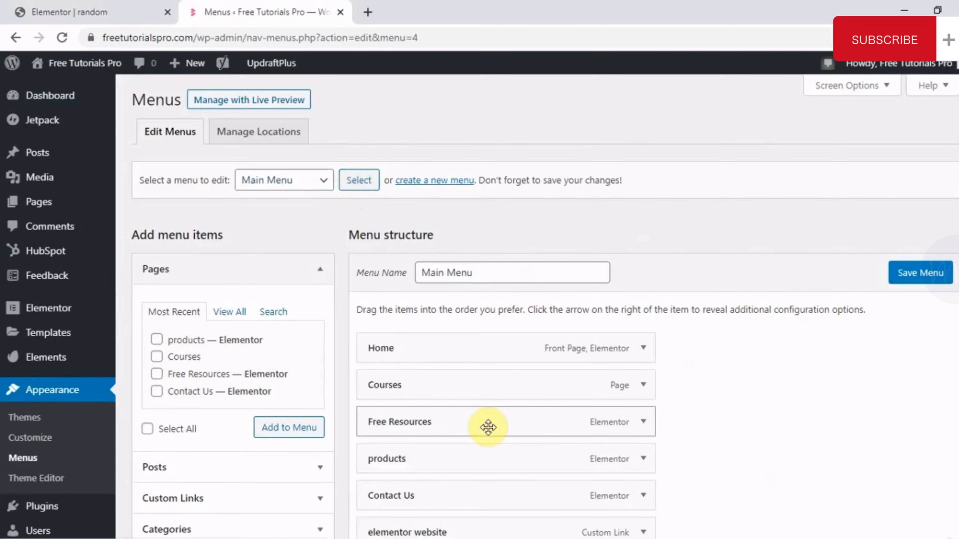
pyautogui.scroll(-3, 490, 430)
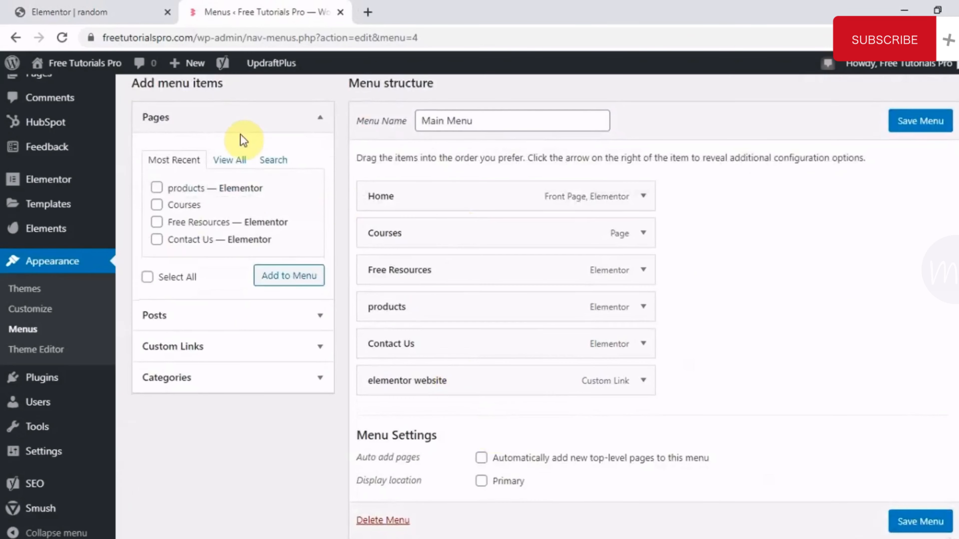
# - Compare Main Menu's items with the template's nav menu, remove the elementor website custom link, and save the menu
pyautogui.click(90, 11)
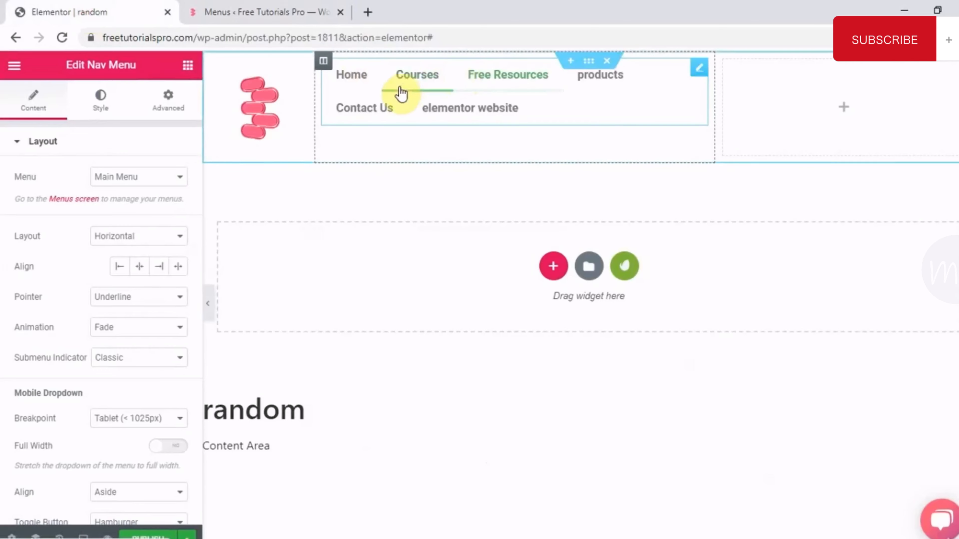
pyautogui.click(230, 9)
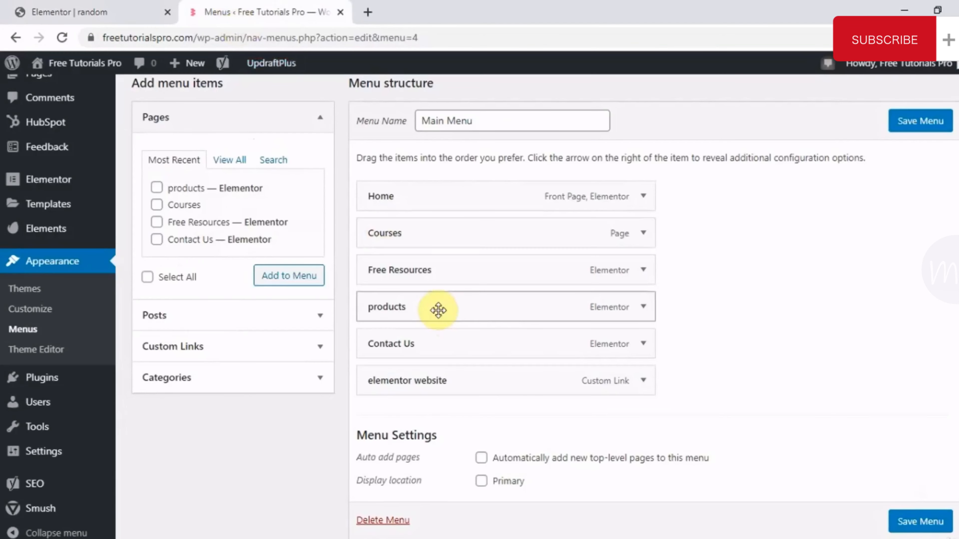
pyautogui.click(646, 381)
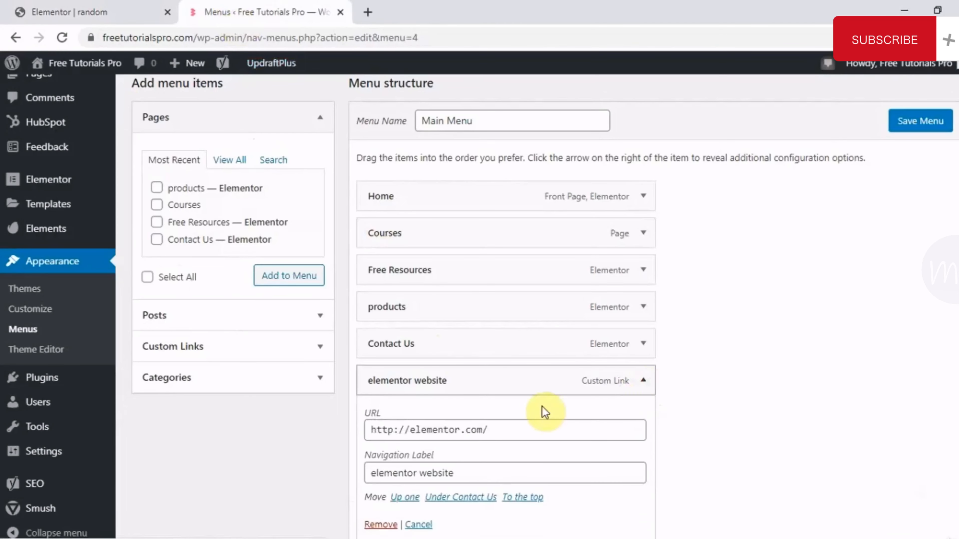
pyautogui.click(380, 524)
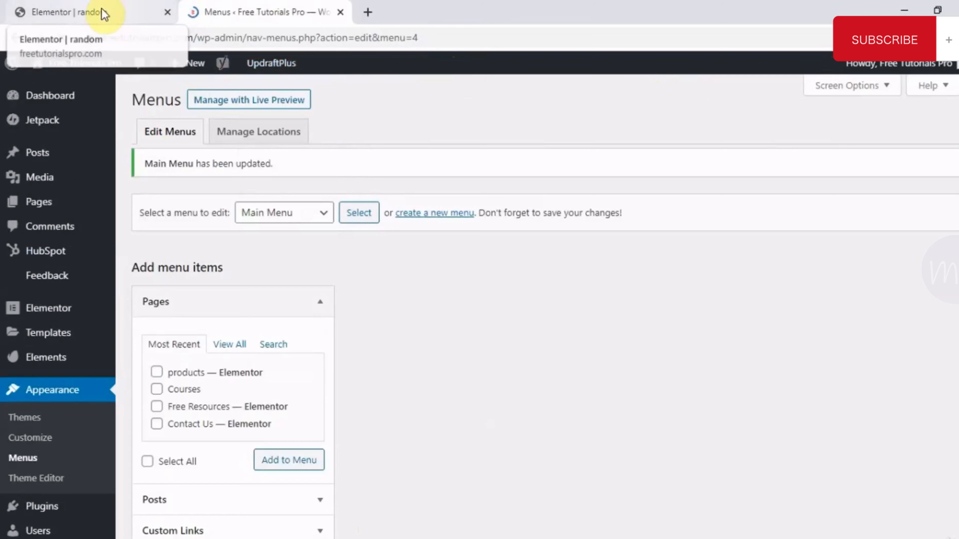
# - Reload the random template in Elementor, discarding its unsaved changes, and add a new three-column section
pyautogui.click(105, 14)
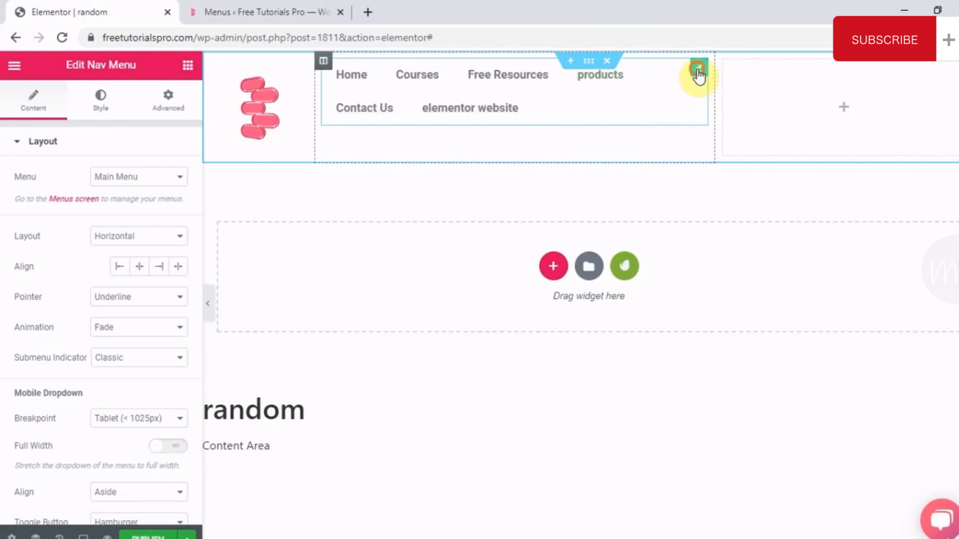
pyautogui.click(62, 37)
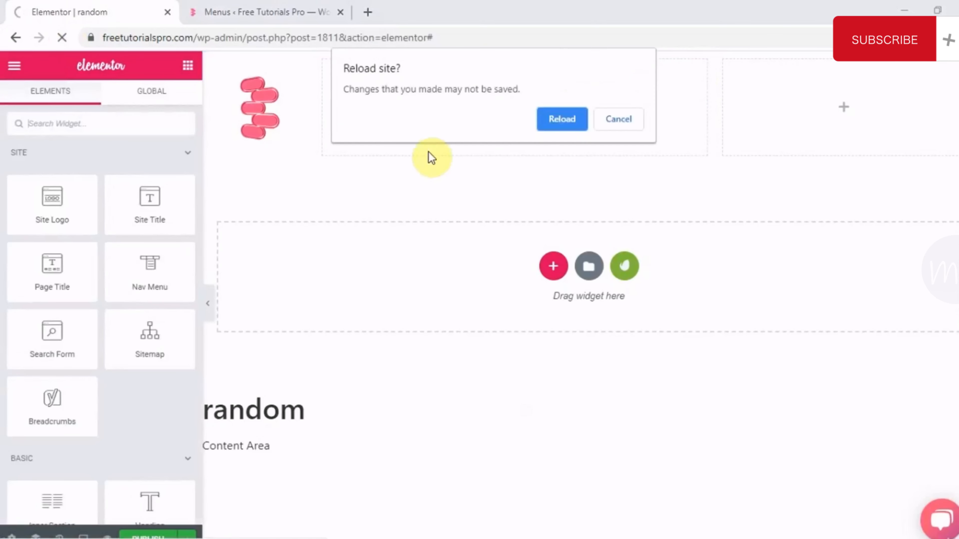
pyautogui.click(562, 120)
pyautogui.click(540, 198)
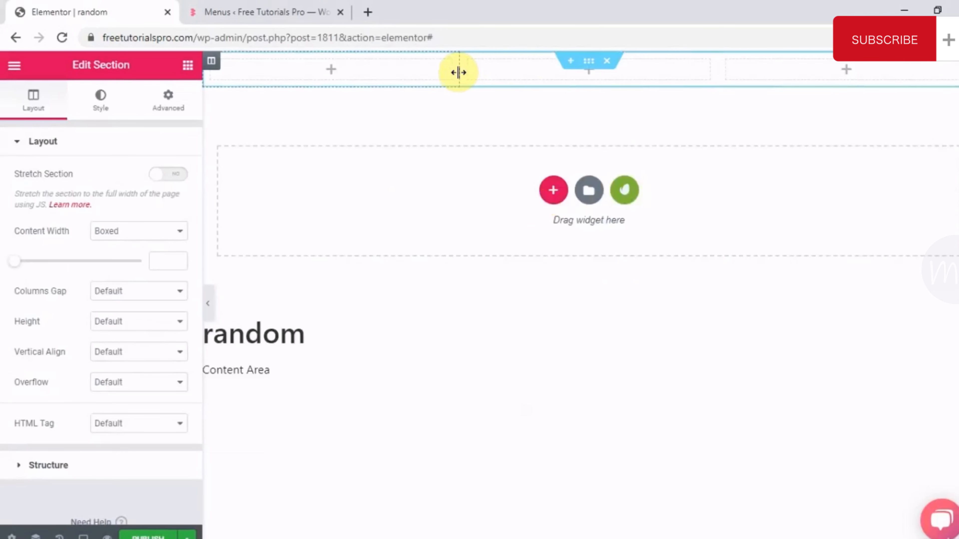
# - Narrow the new section's first column and place a Site Logo widget in it
pyautogui.moveTo(458, 72); pyautogui.dragTo(319, 67)
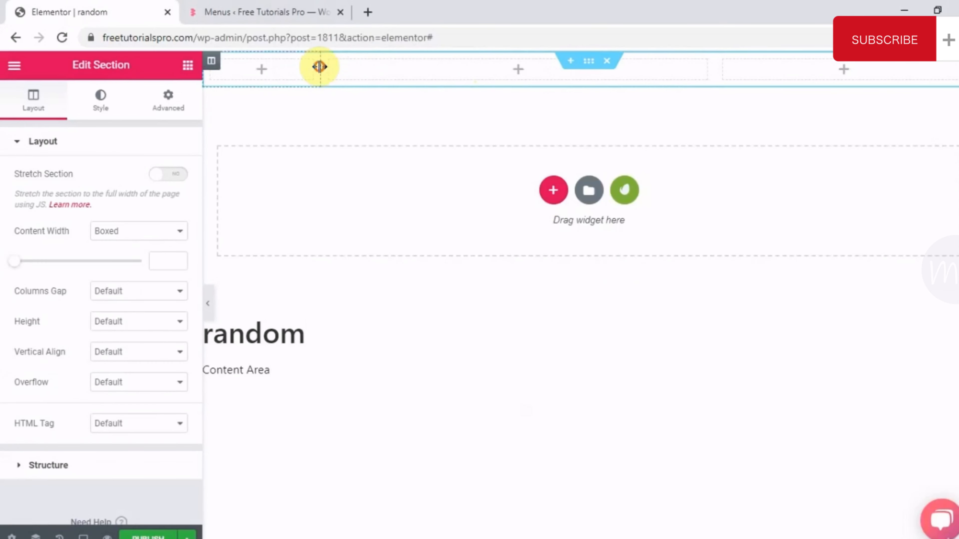
pyautogui.click(271, 68)
pyautogui.moveTo(73, 216); pyautogui.dragTo(285, 76)
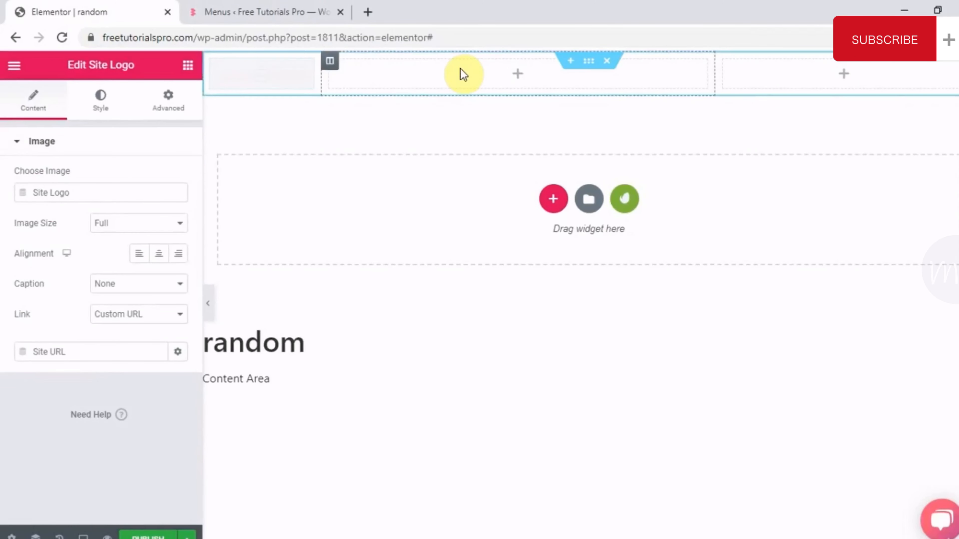
# - Add a Nav Menu widget to the middle column and widen that column on both sides so the menu fits one line
pyautogui.click(517, 110)
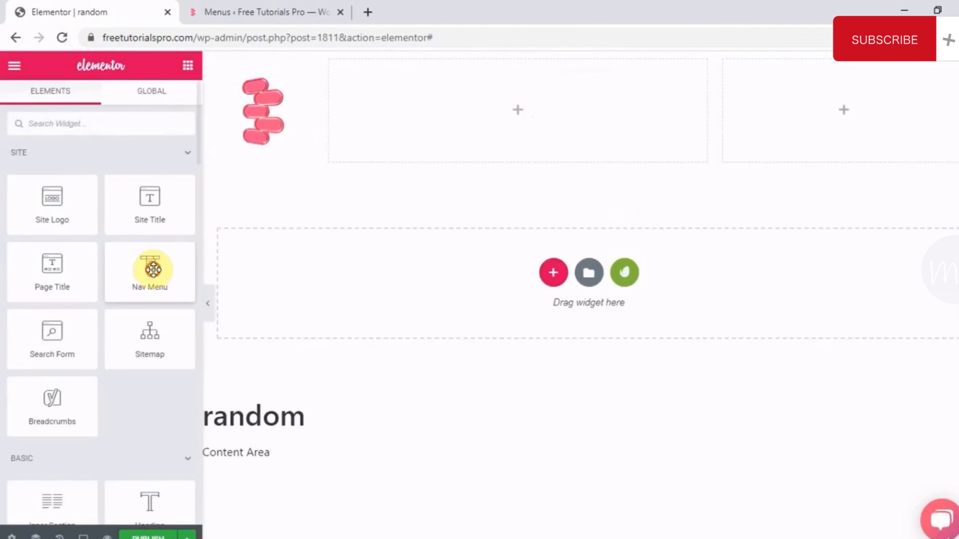
pyautogui.moveTo(152, 269); pyautogui.dragTo(484, 111)
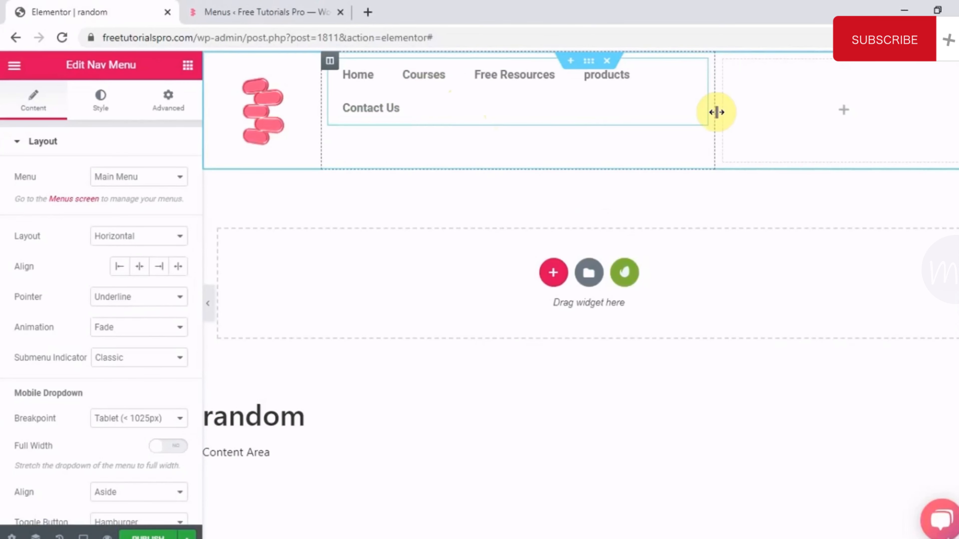
pyautogui.moveTo(715, 111); pyautogui.dragTo(818, 108)
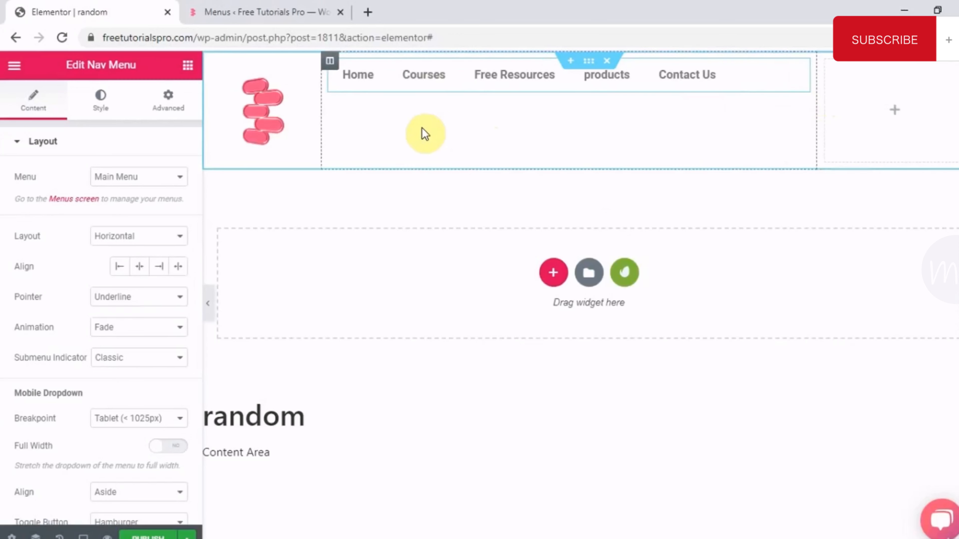
pyautogui.moveTo(320, 130); pyautogui.dragTo(259, 113)
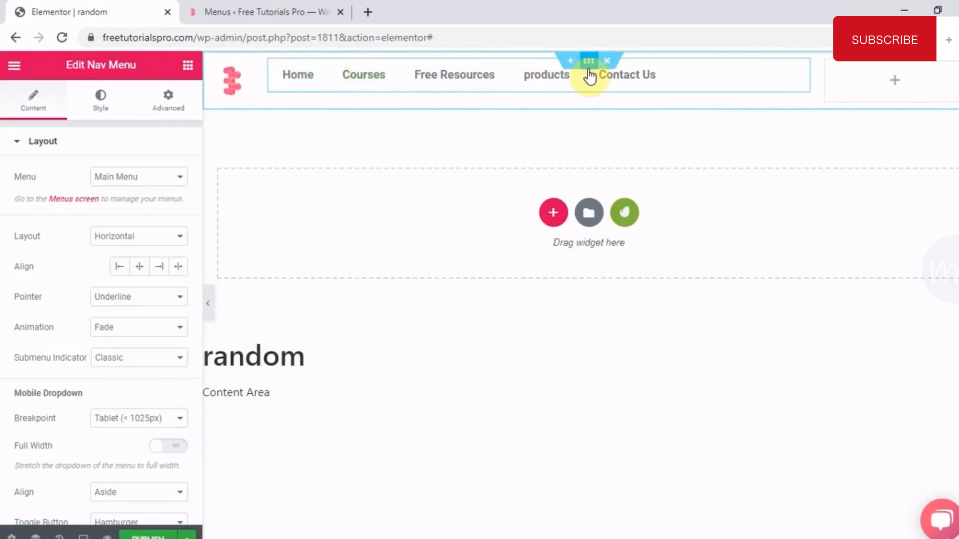
# - Set the header section's vertical align to Space Evenly and center the nav menu's items in their column
pyautogui.click(589, 61)
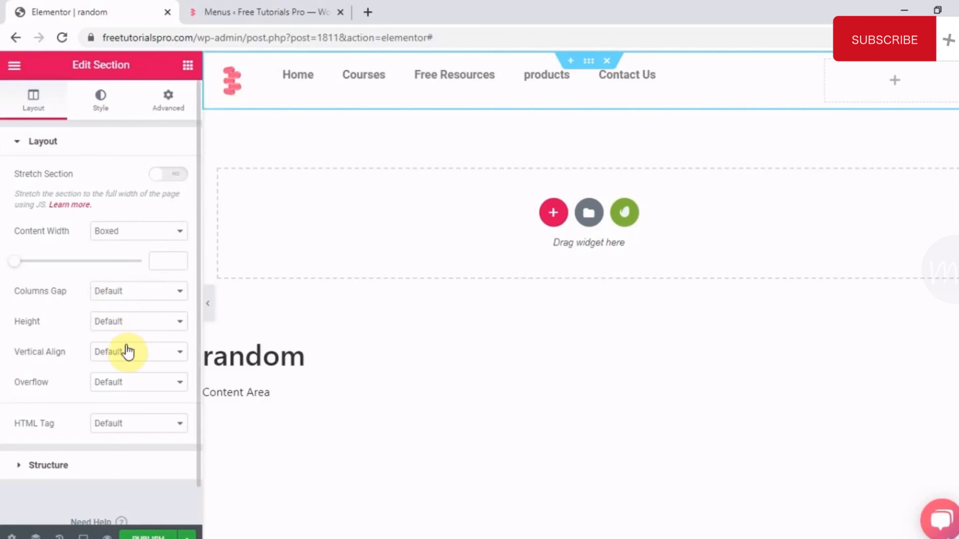
pyautogui.click(128, 355)
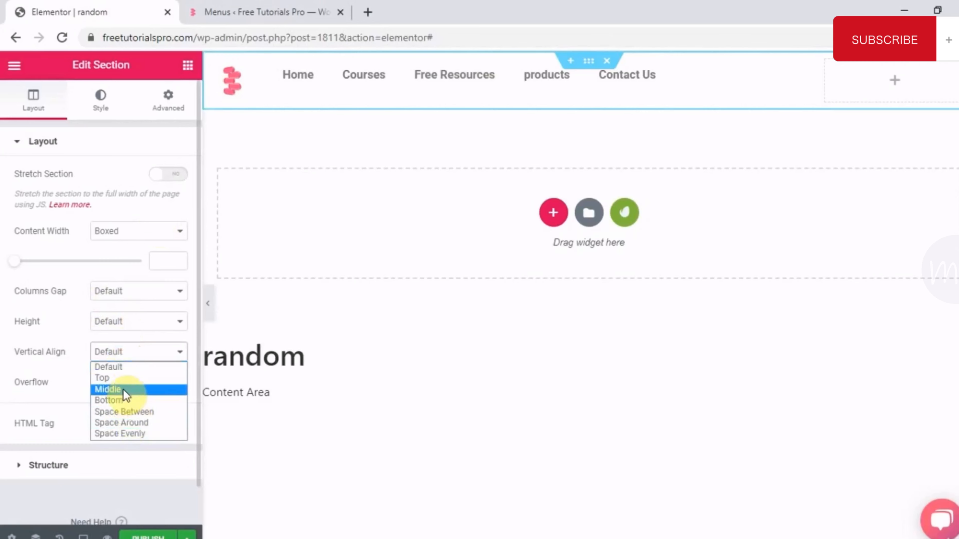
pyautogui.click(125, 438)
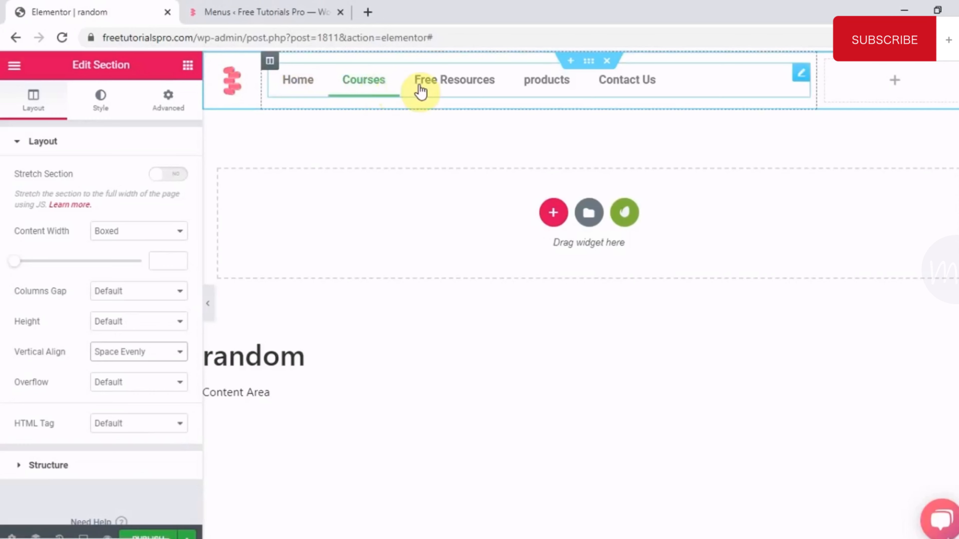
pyautogui.click(678, 84)
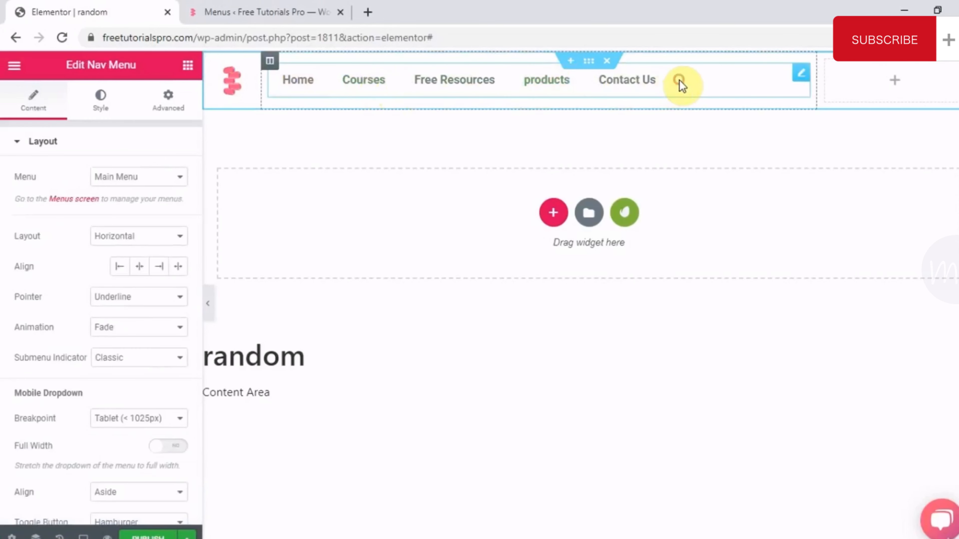
pyautogui.click(139, 267)
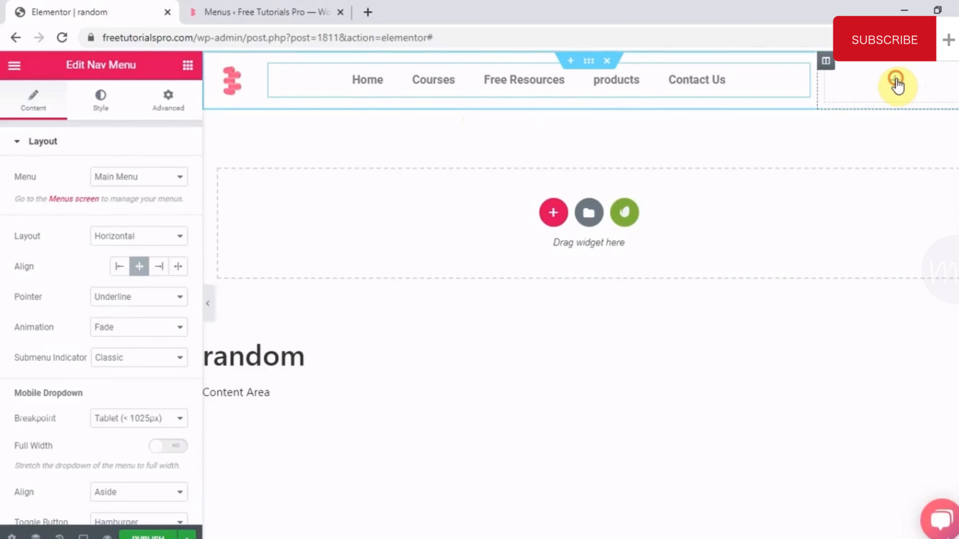
# - Add a Social Icons widget to the empty third column and set its icon shape to Circle
pyautogui.click(896, 81)
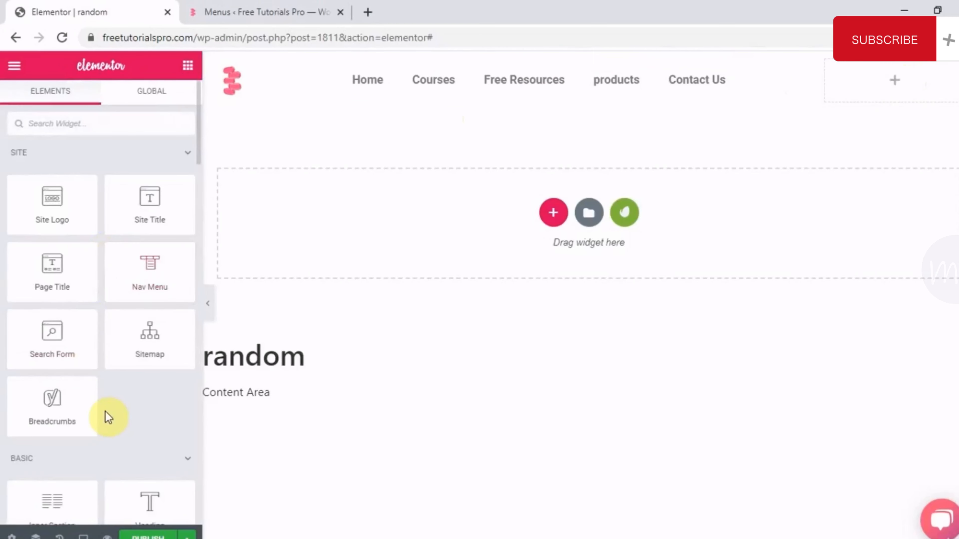
pyautogui.scroll(-10, 108, 417)
pyautogui.scroll(-20, 108, 417)
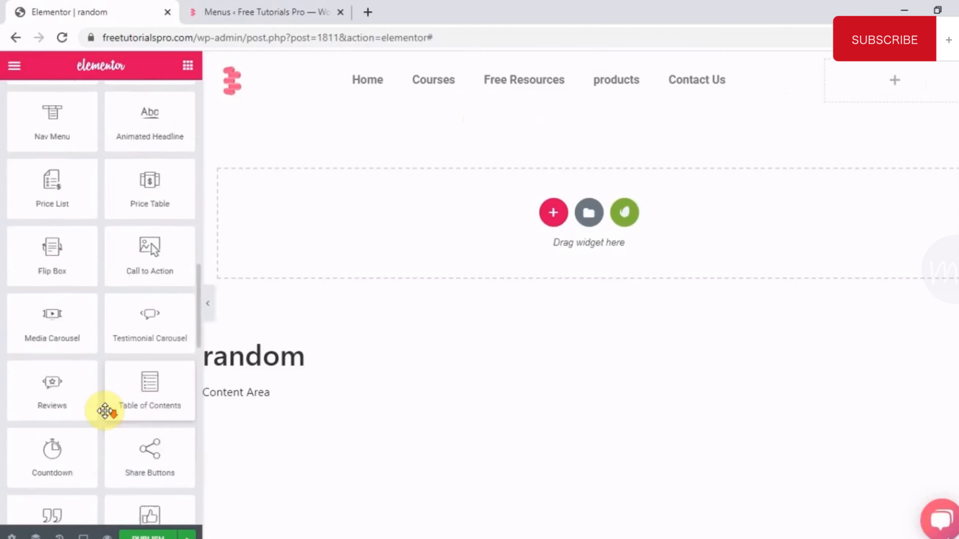
pyautogui.scroll(-9, 105, 410)
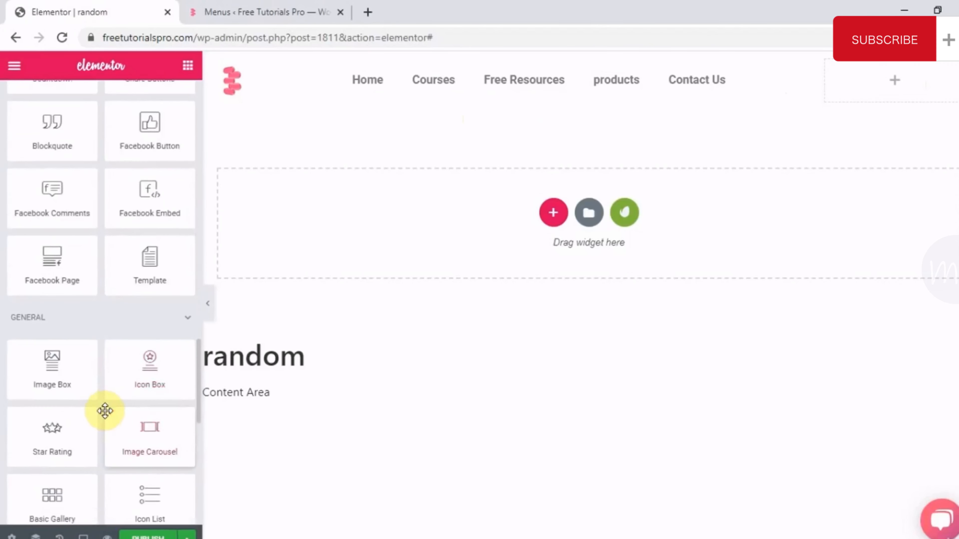
pyautogui.scroll(-3, 105, 410)
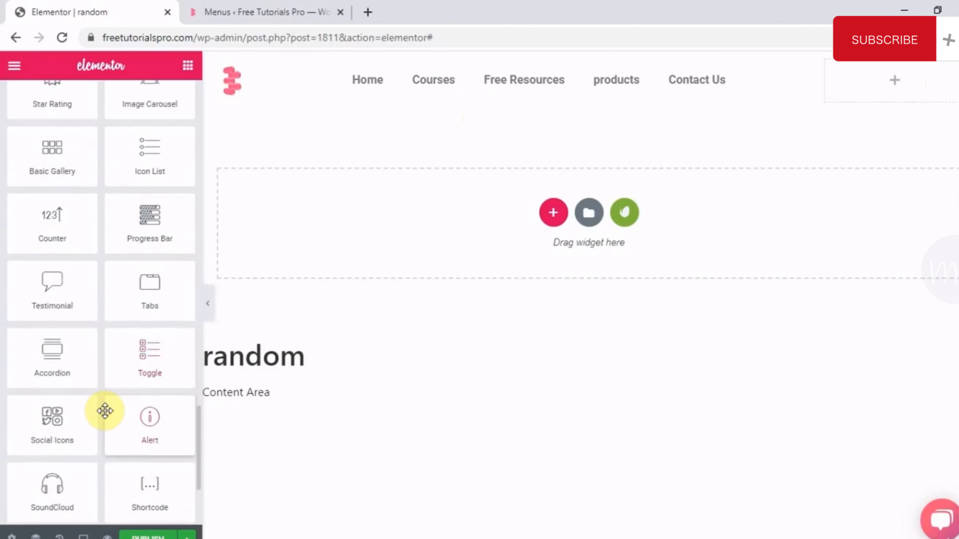
pyautogui.moveTo(55, 362); pyautogui.dragTo(890, 87)
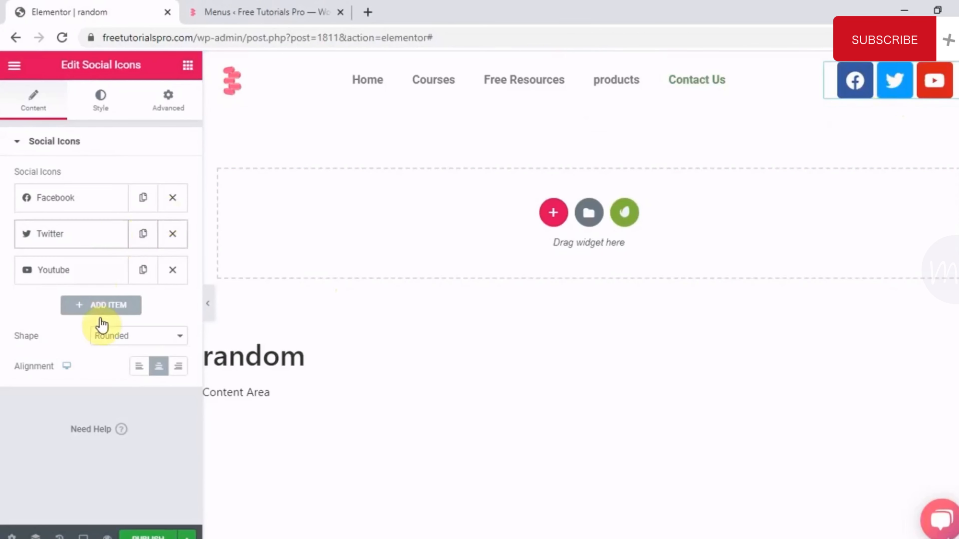
pyautogui.click(130, 339)
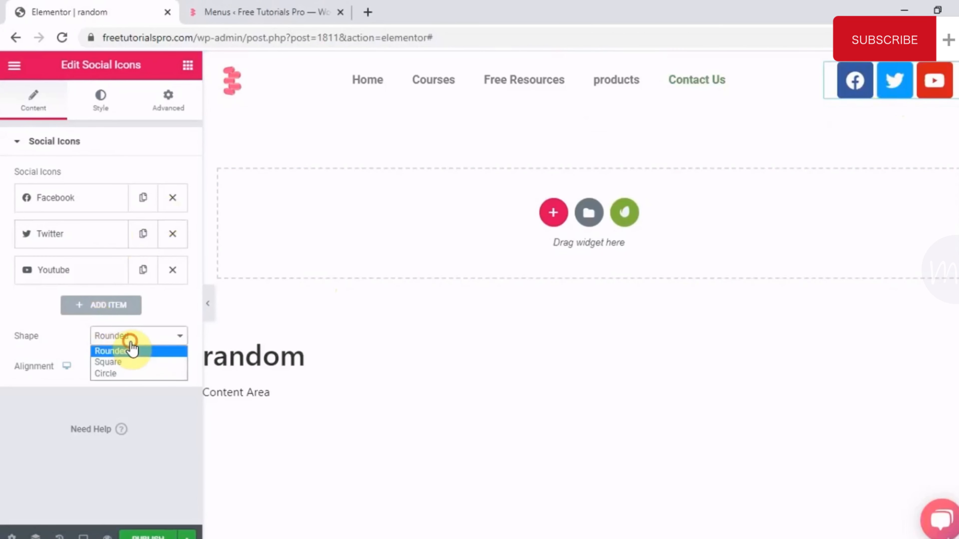
pyautogui.click(105, 373)
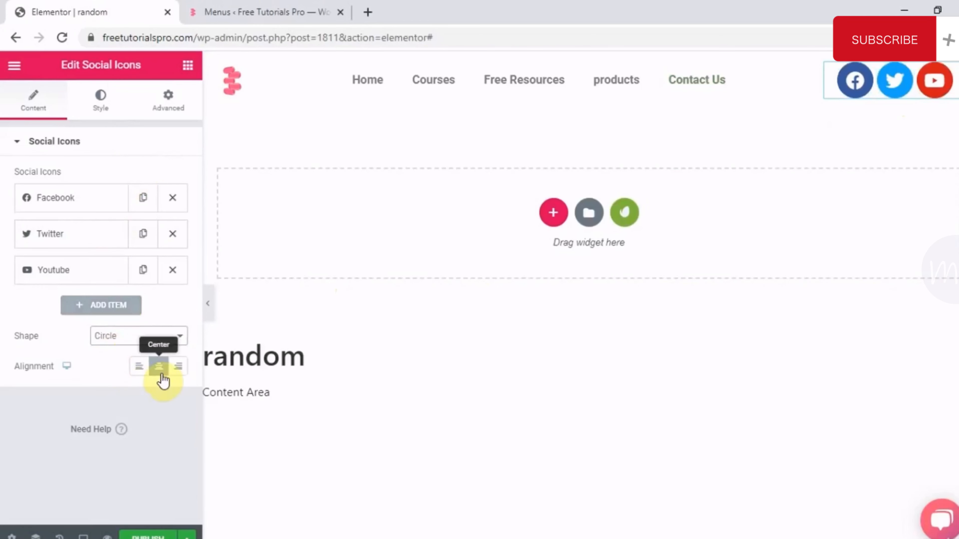
# - Give the social icons a custom coral-red primary color and set their size to 16
pyautogui.click(101, 109)
pyautogui.click(170, 178)
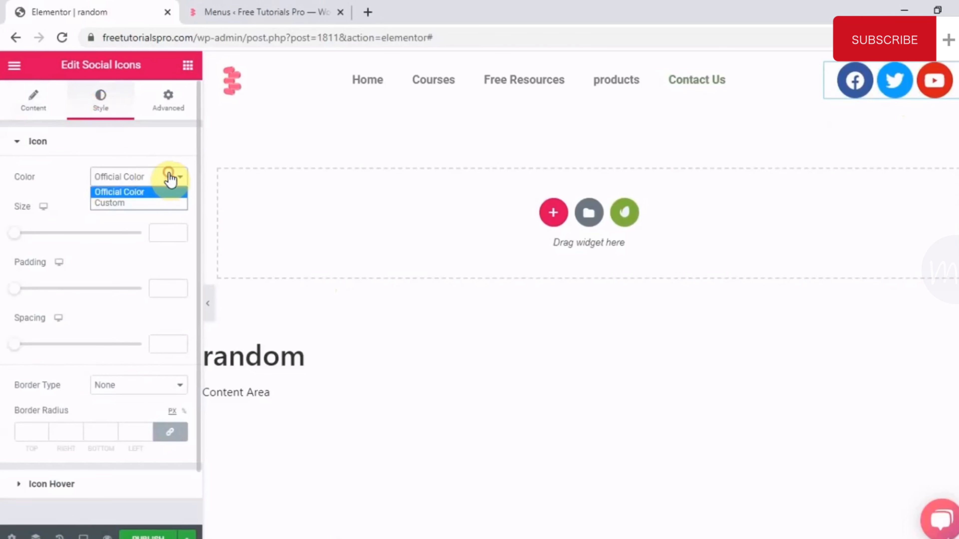
pyautogui.click(127, 203)
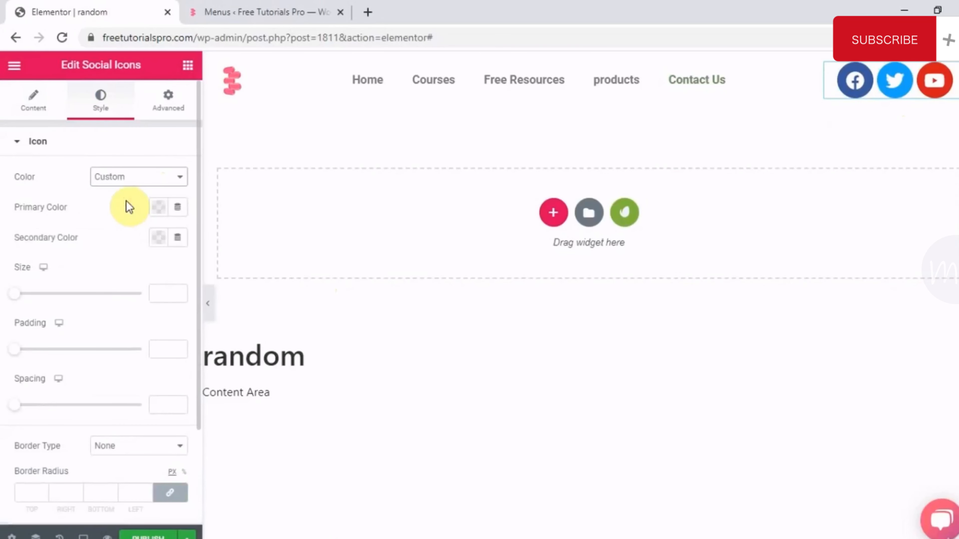
pyautogui.click(159, 207)
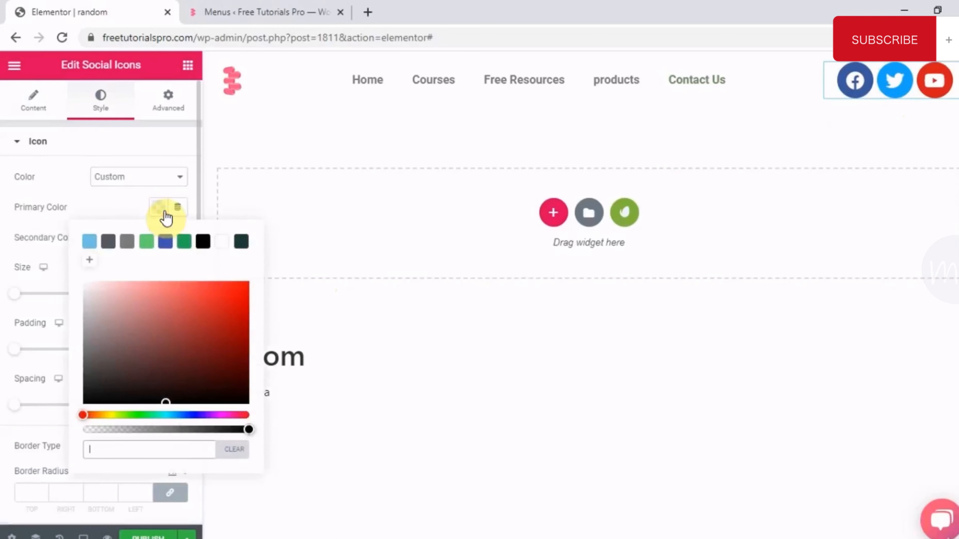
pyautogui.click(175, 291)
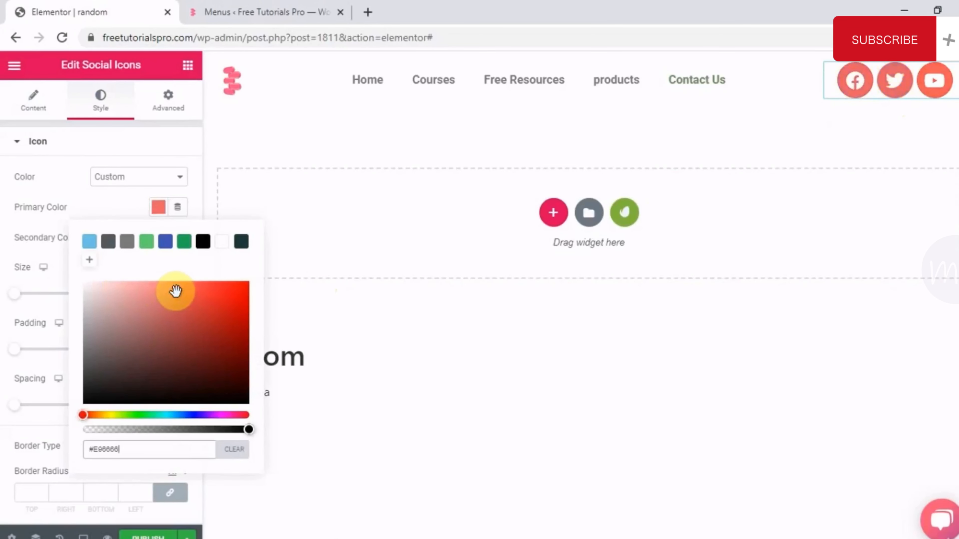
pyautogui.click(104, 204)
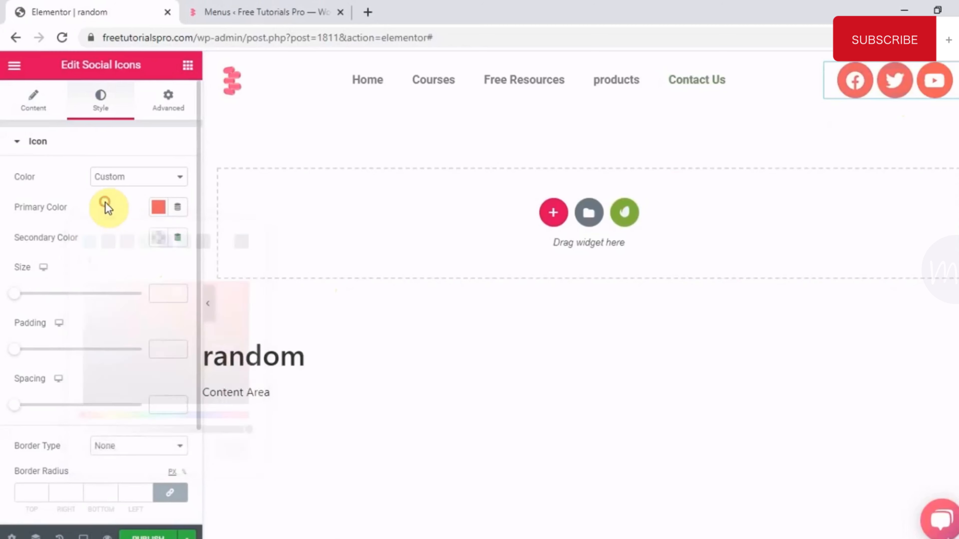
pyautogui.moveTo(12, 297); pyautogui.dragTo(17, 297)
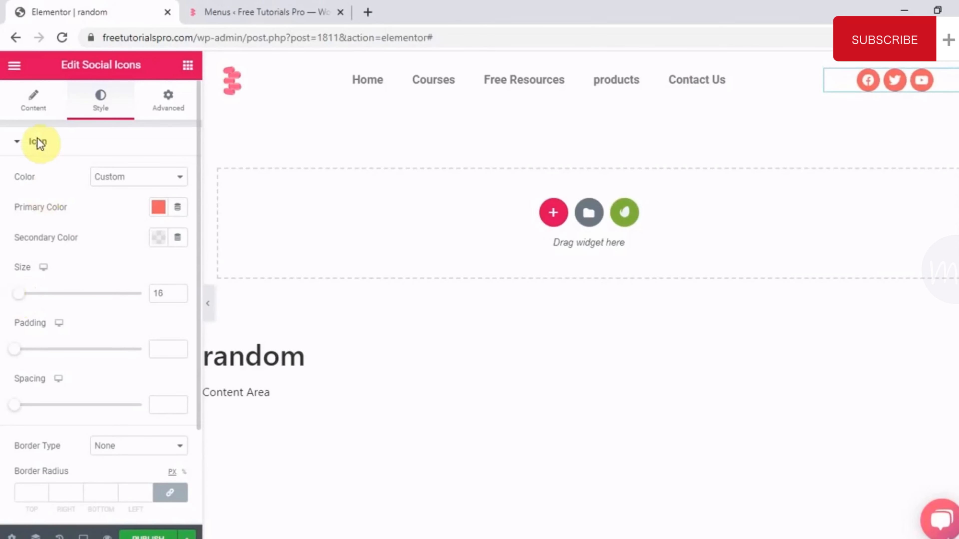
# - Add a fourth social icon item and replace its icon with Linkedin, found by filtering the icon library for "linked"
pyautogui.click(25, 103)
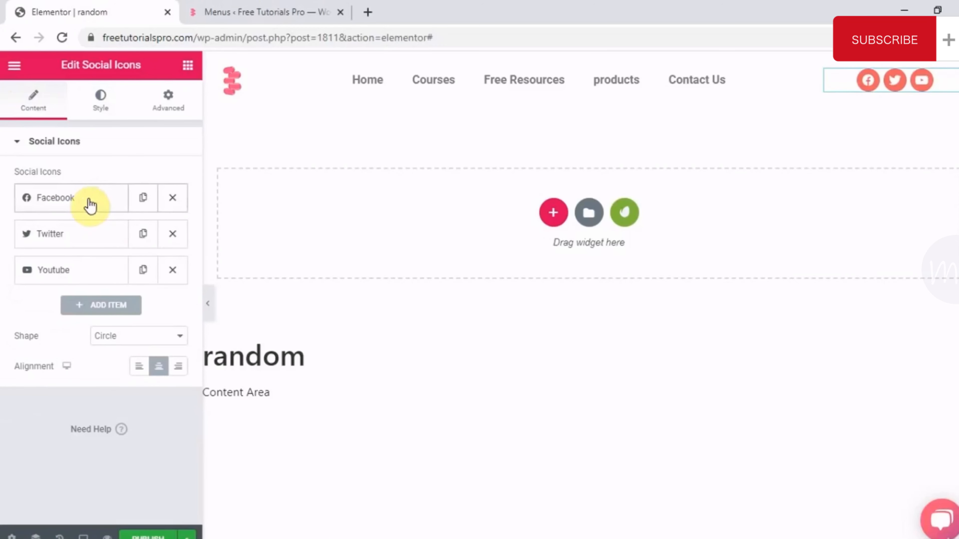
pyautogui.click(101, 304)
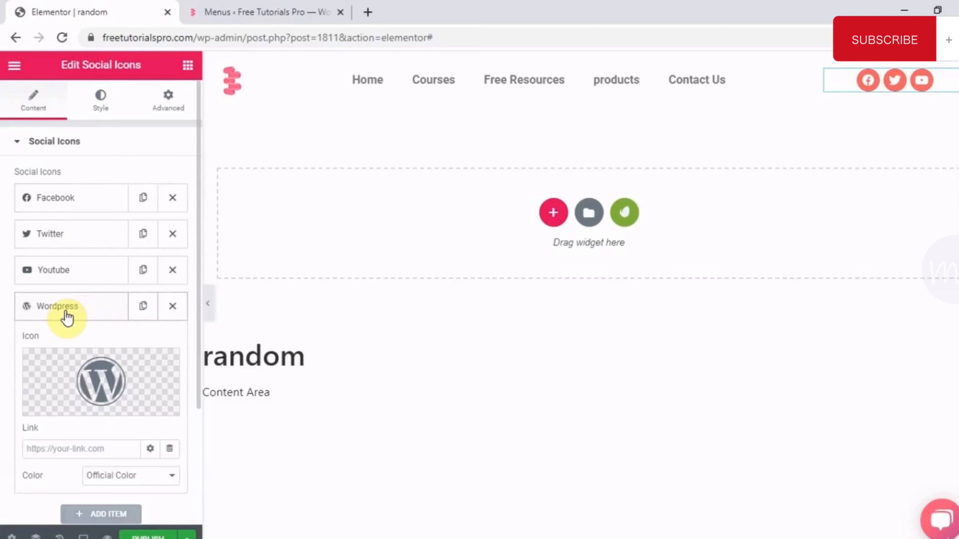
pyautogui.moveTo(89, 367)
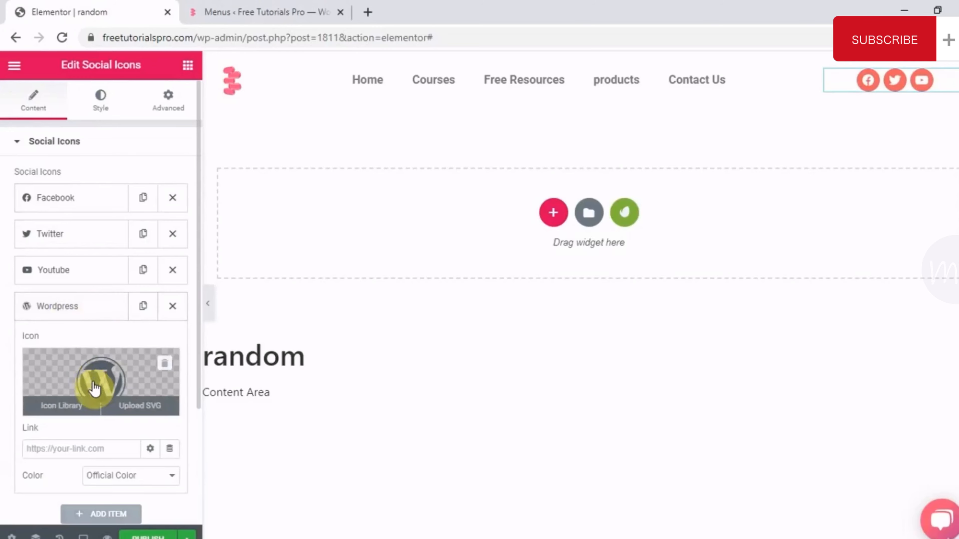
pyautogui.click(89, 367)
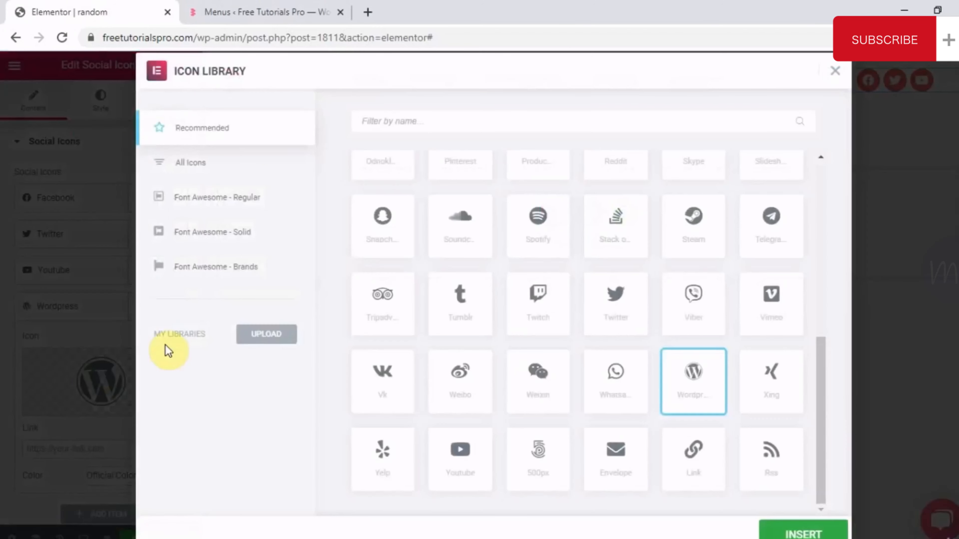
pyautogui.click(488, 114)
pyautogui.write('linked')
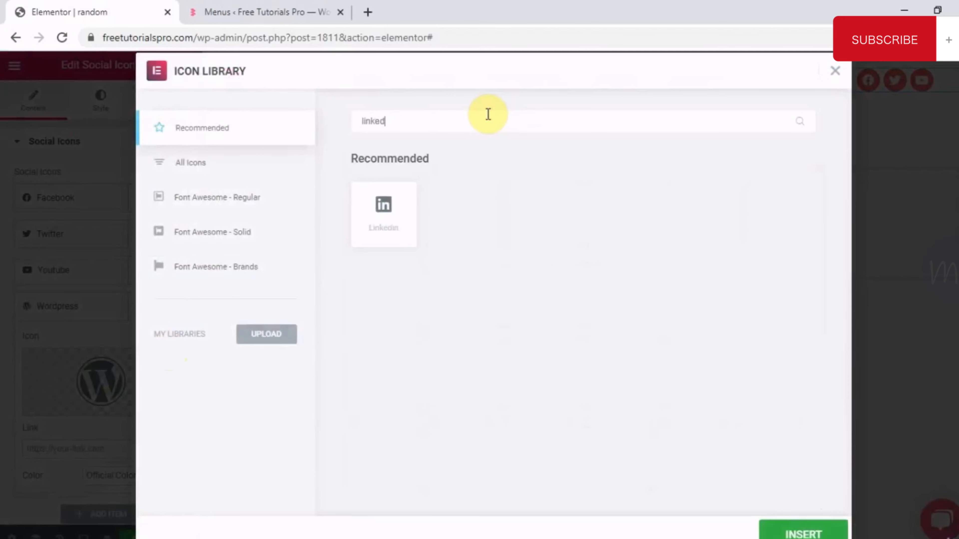
pyautogui.click(382, 215)
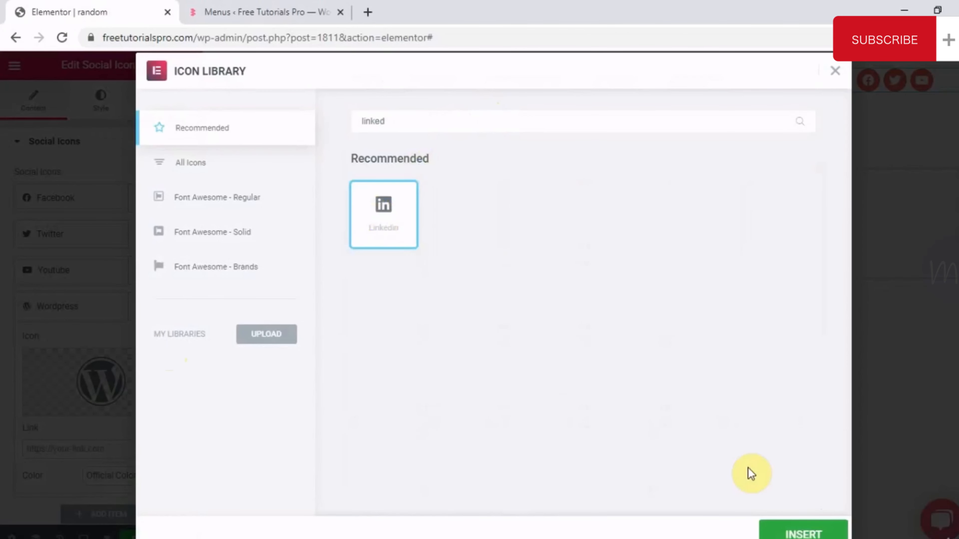
pyautogui.click(820, 534)
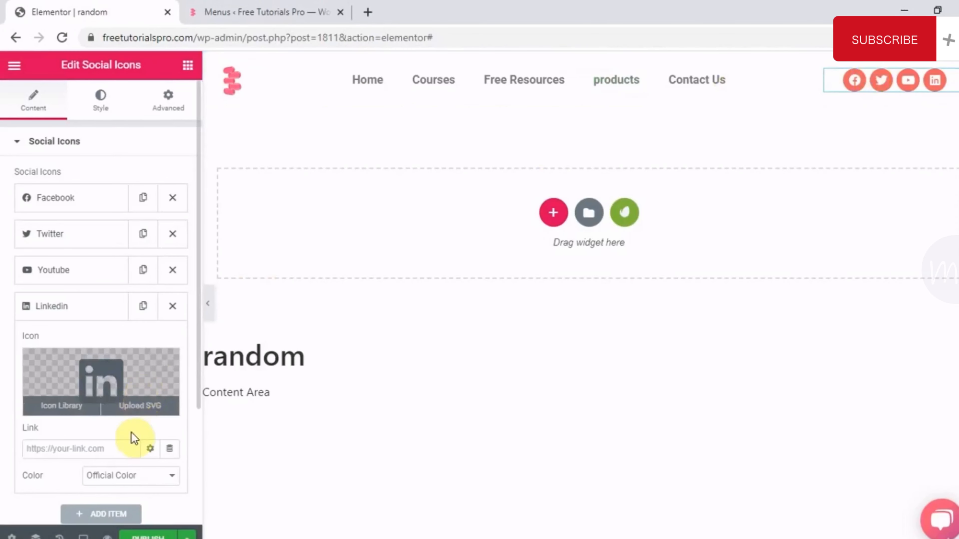
# - Examine the link settings of the Linkedin, Youtube, Twitter and Facebook items in the social icons list
pyautogui.click(93, 447)
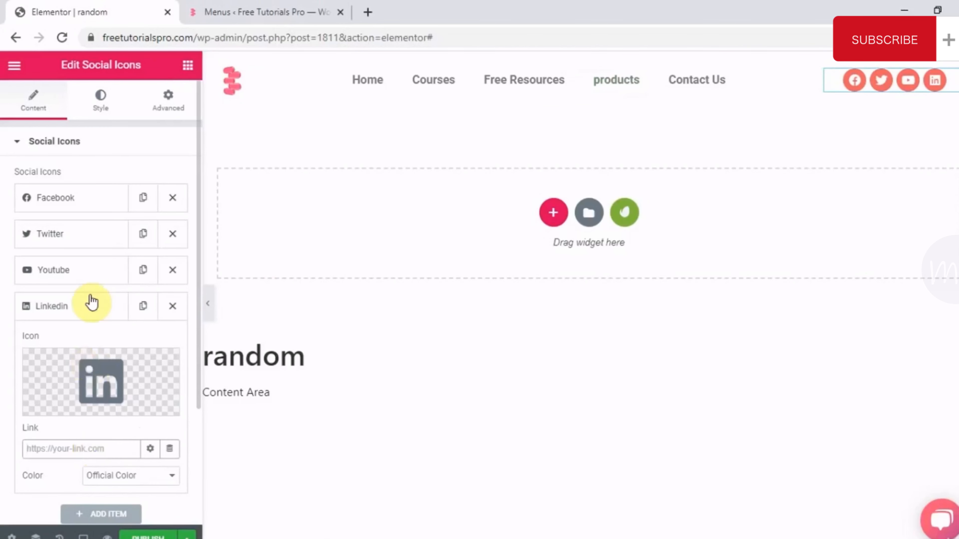
pyautogui.click(92, 271)
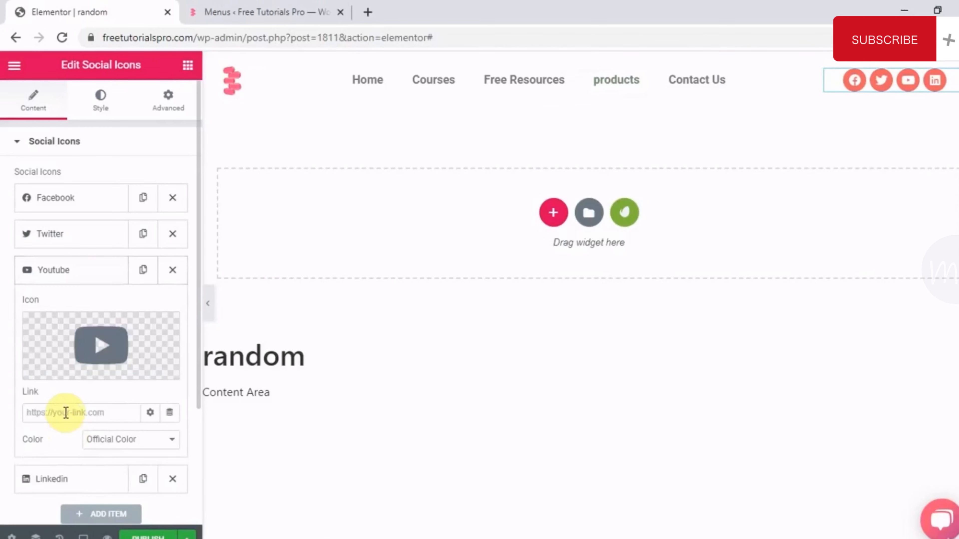
pyautogui.click(65, 234)
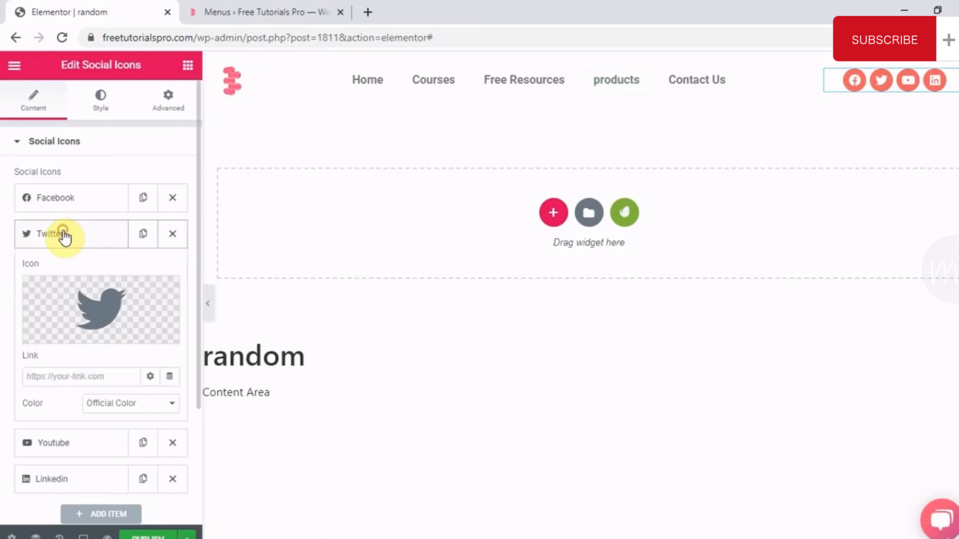
pyautogui.click(37, 381)
pyautogui.click(67, 186)
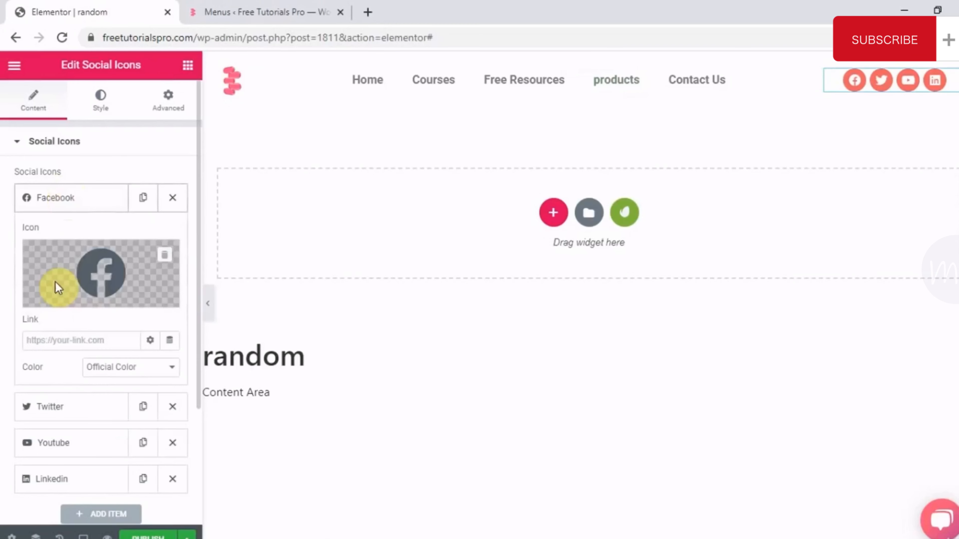
# - Copy the hex code of the social icons' custom primary color
pyautogui.click(43, 337)
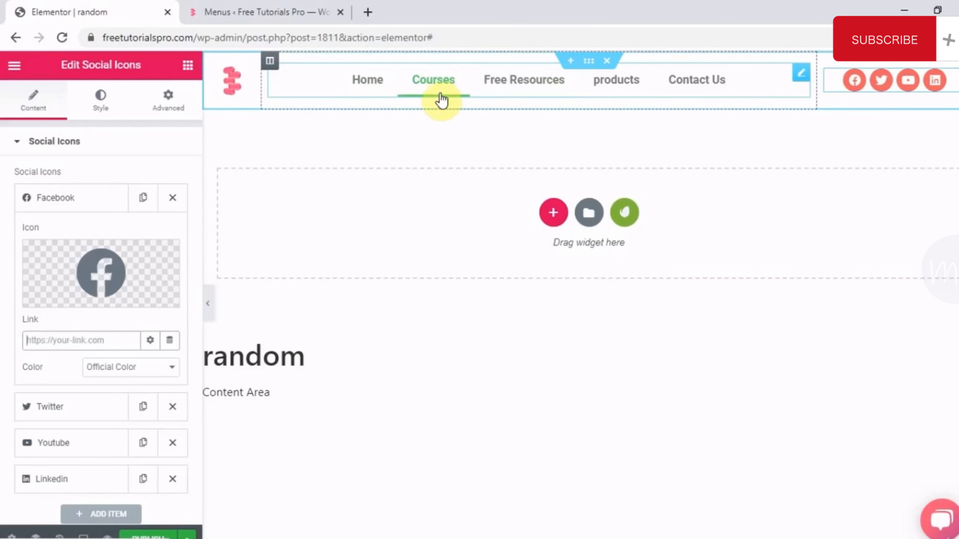
pyautogui.click(100, 102)
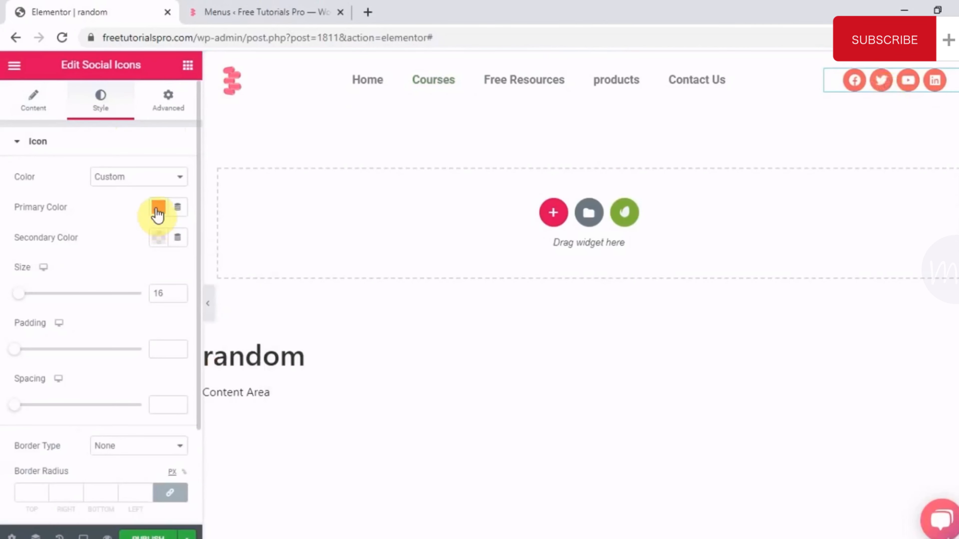
pyautogui.click(158, 208)
pyautogui.hotkey('ctrl', 'c')
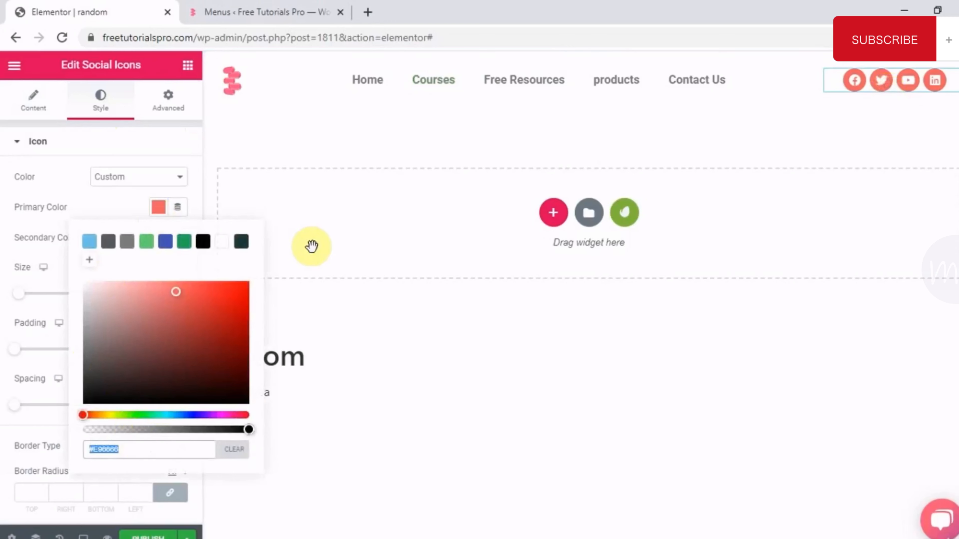
pyautogui.click(154, 452)
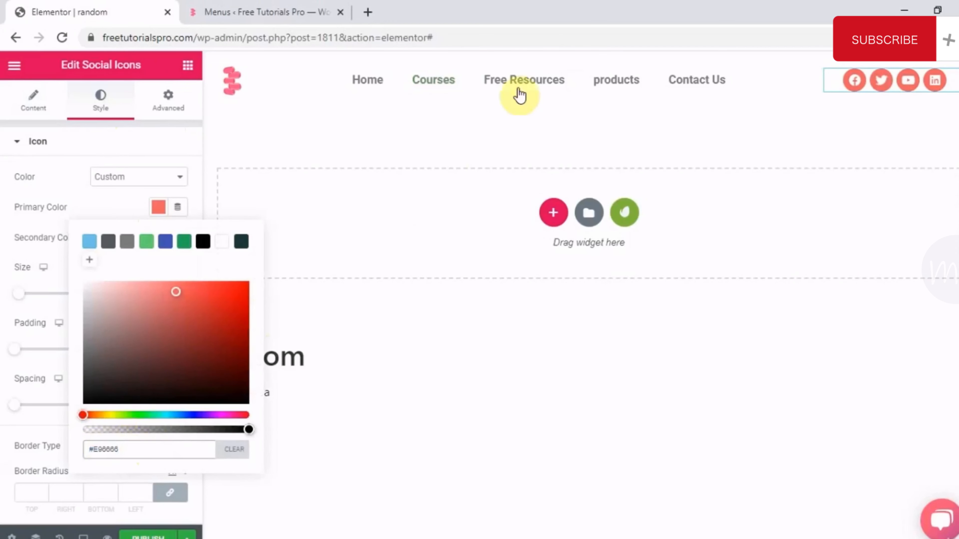
# - Set the nav menu's hover text color to #E96666 by reusing the copied color code
pyautogui.click(530, 85)
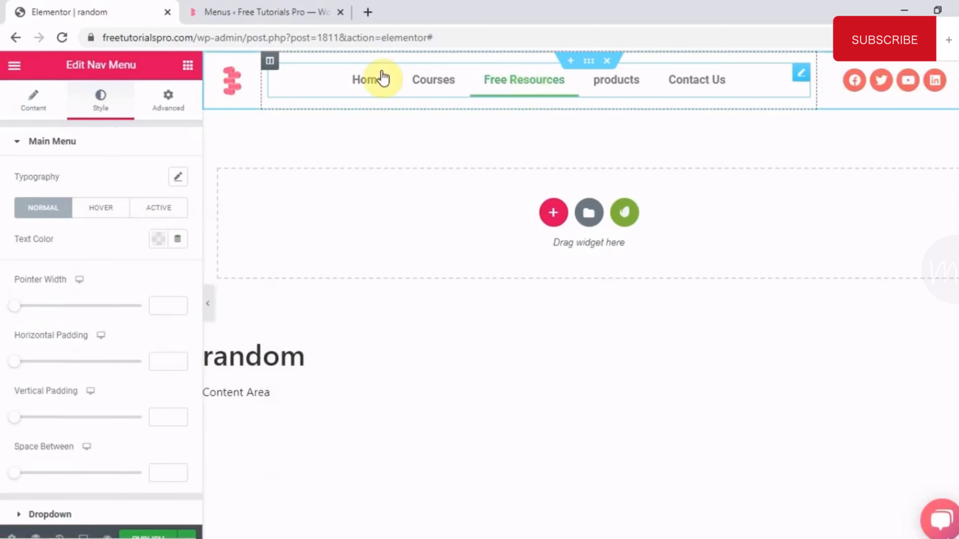
pyautogui.click(101, 214)
pyautogui.click(160, 241)
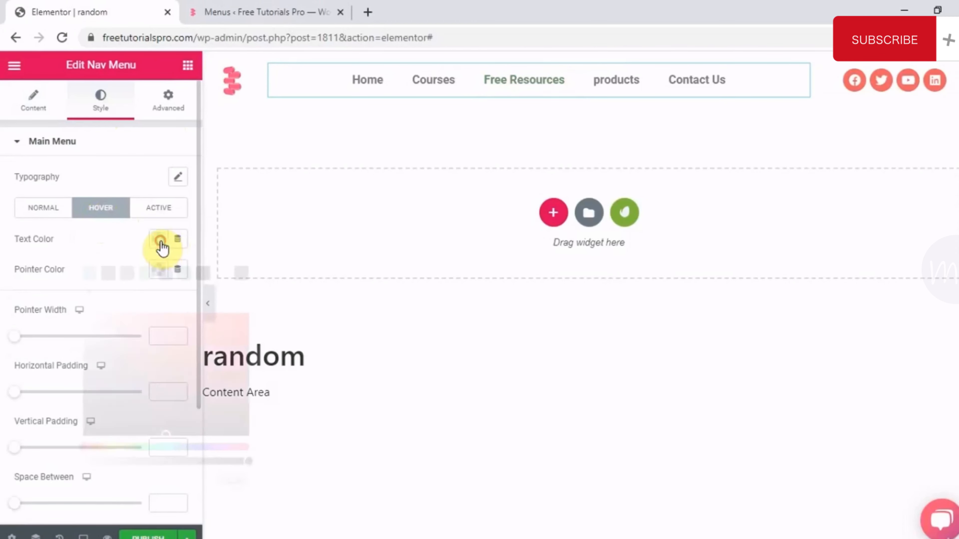
pyautogui.hotkey('ctrl', 'v')
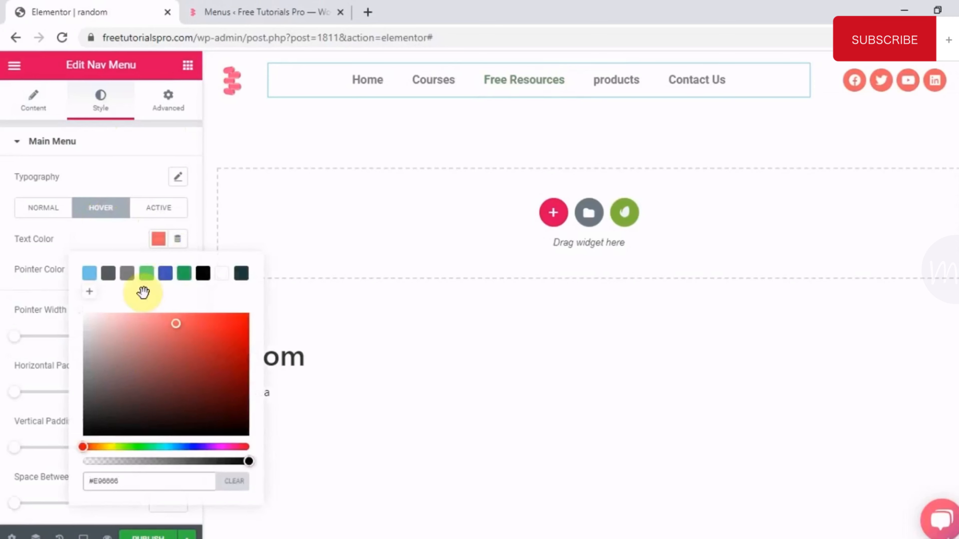
pyautogui.click(108, 242)
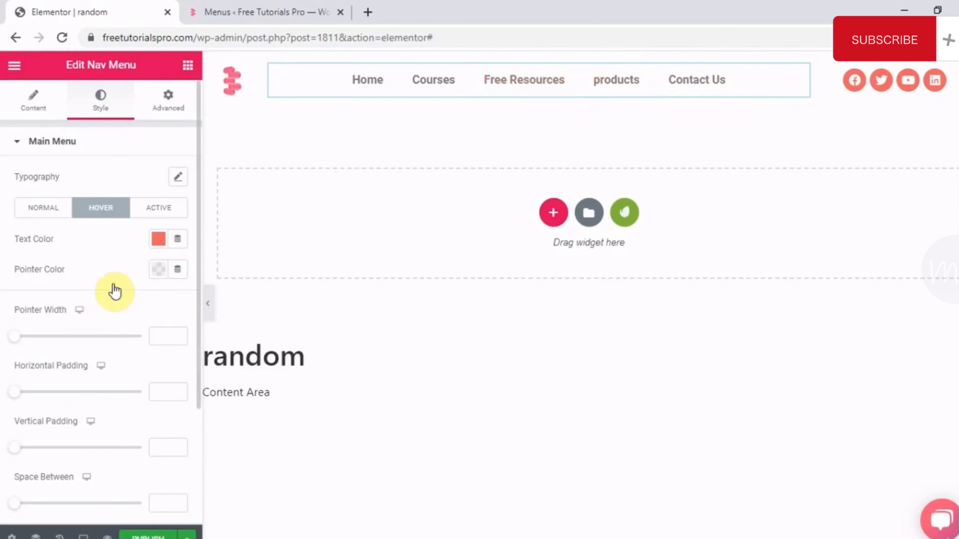
# - Set the nav menu's hover pointer color to the same #E96666
pyautogui.click(158, 273)
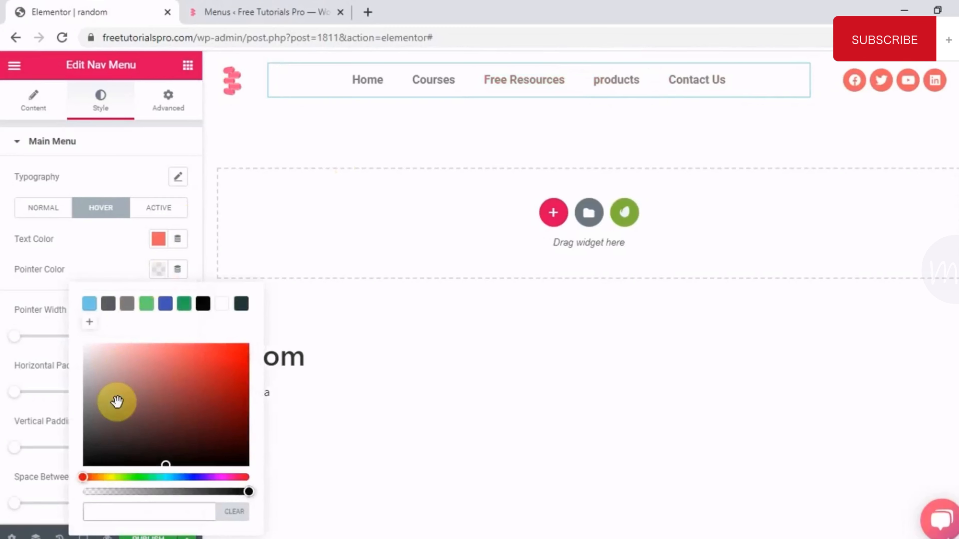
pyautogui.hotkey('ctrl', 'v')
pyautogui.click(100, 228)
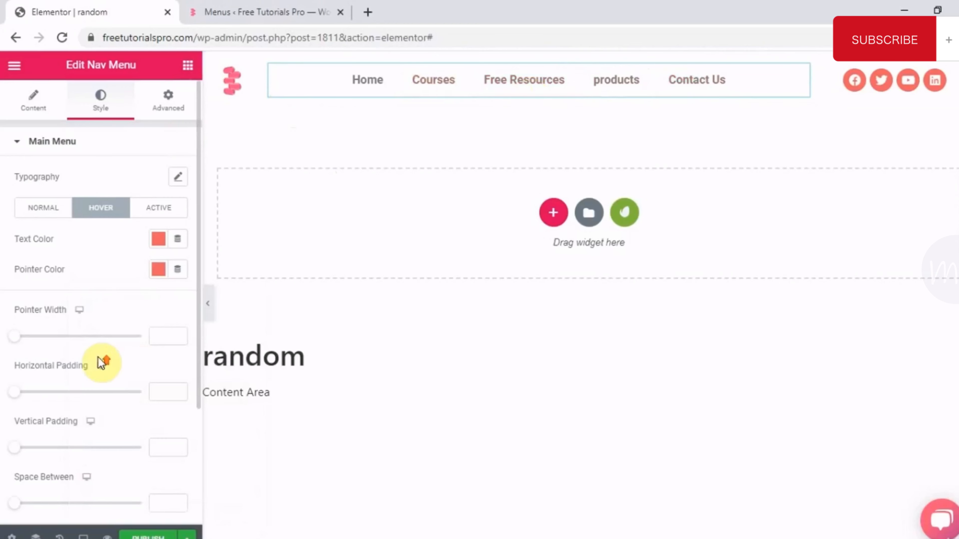
pyautogui.scroll(-4, 100, 362)
pyautogui.scroll(5, 98, 361)
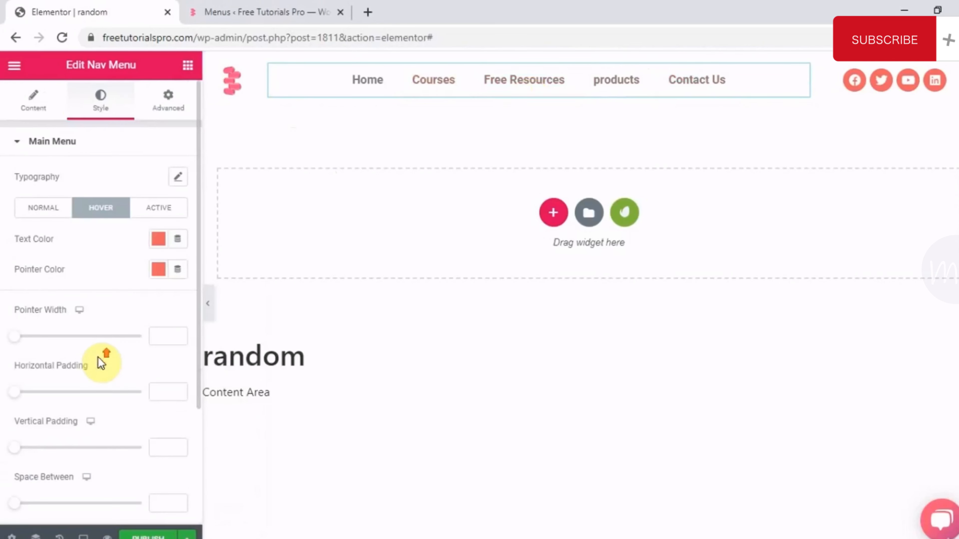
# - Try the Framed pointer style on the nav menu and replace it with None
pyautogui.click(35, 101)
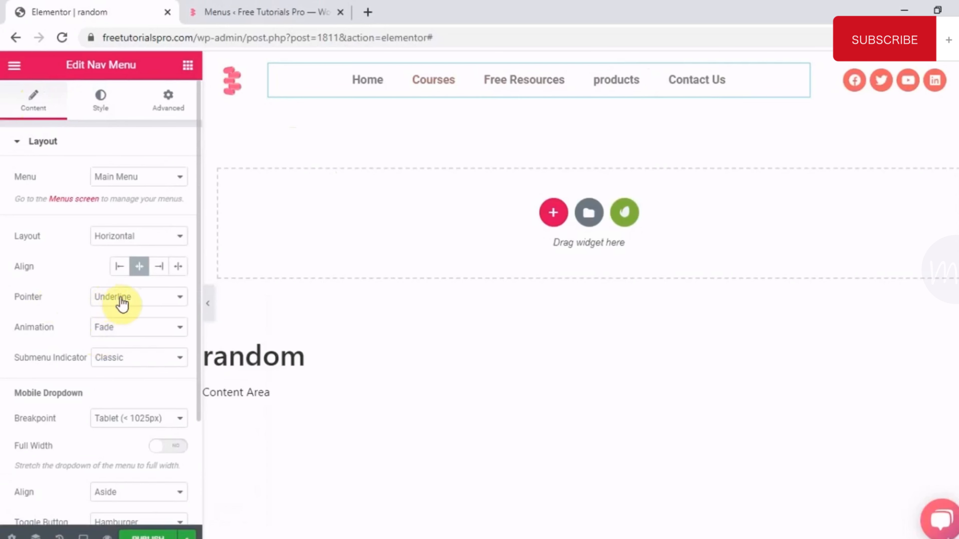
pyautogui.click(130, 301)
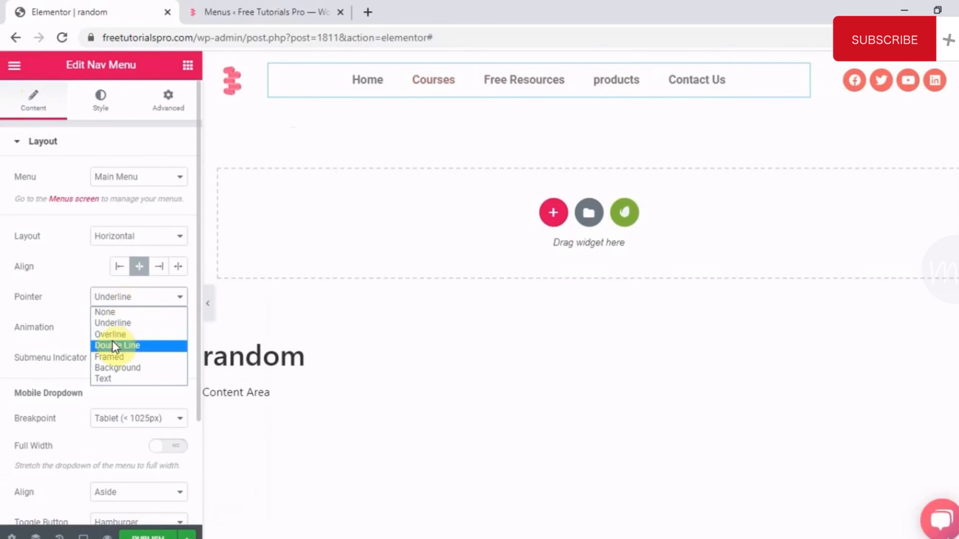
pyautogui.click(109, 357)
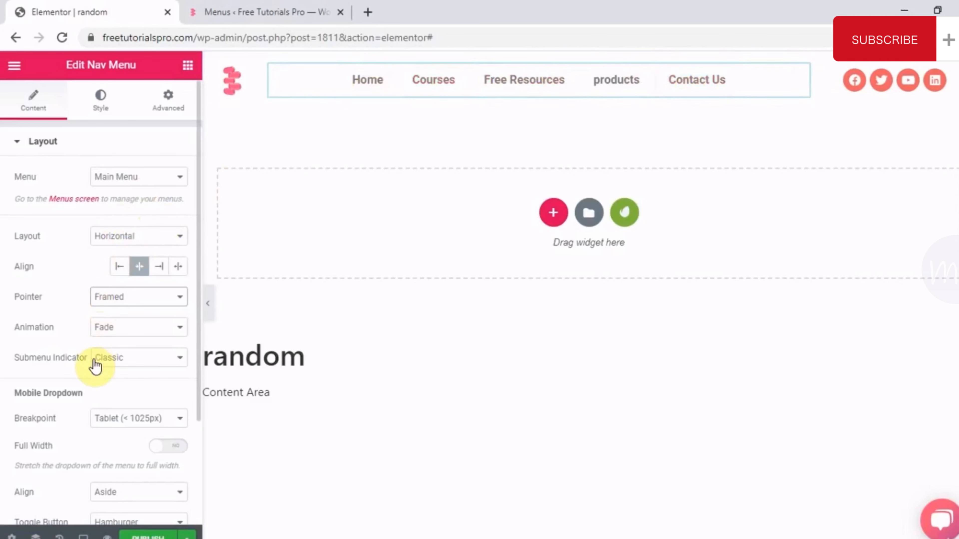
pyautogui.click(155, 297)
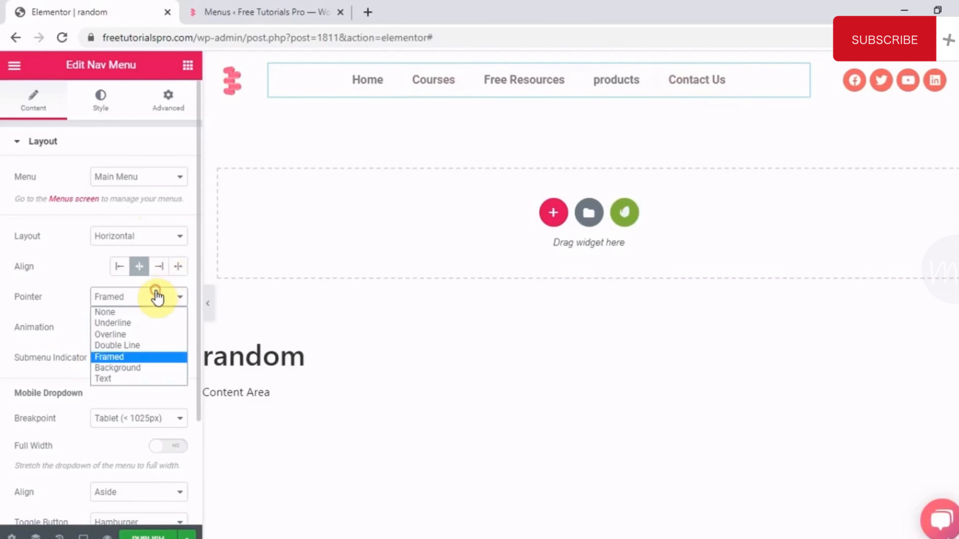
pyautogui.click(117, 311)
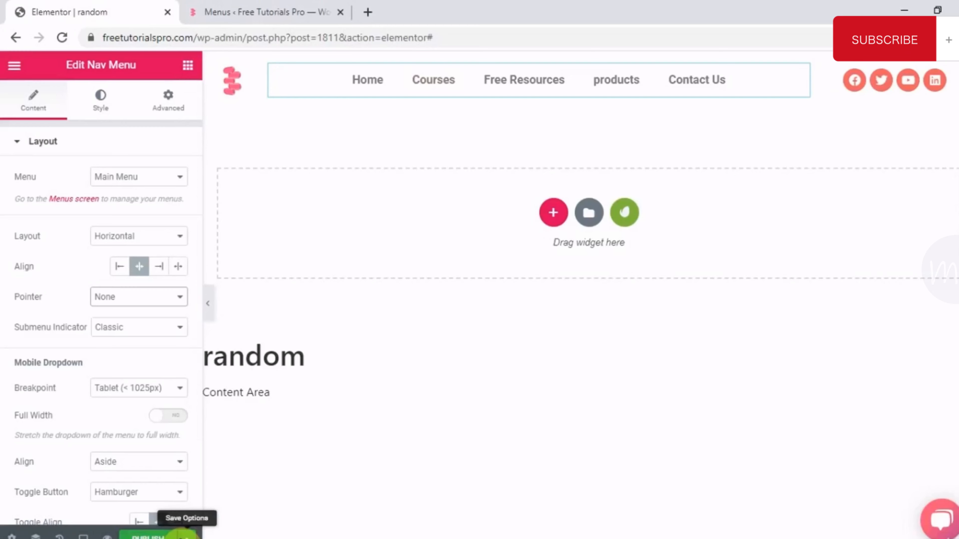
# - Add a display condition for the header template that includes Singular content limited to Pages
pyautogui.click(186, 536)
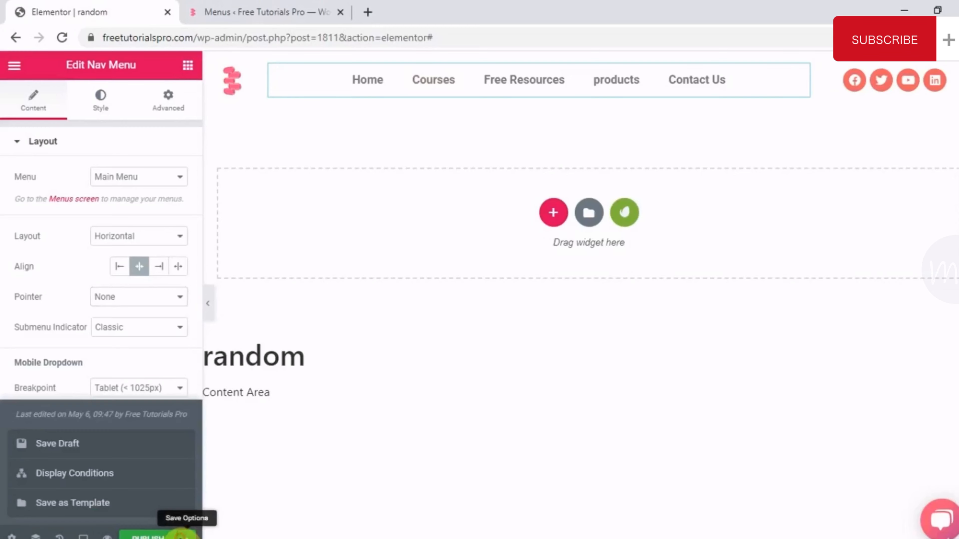
pyautogui.click(89, 474)
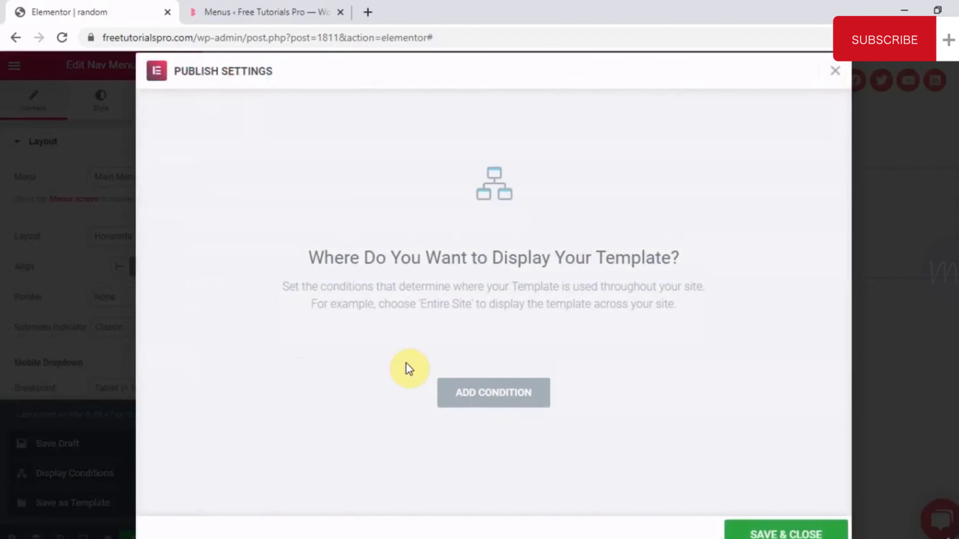
pyautogui.click(481, 393)
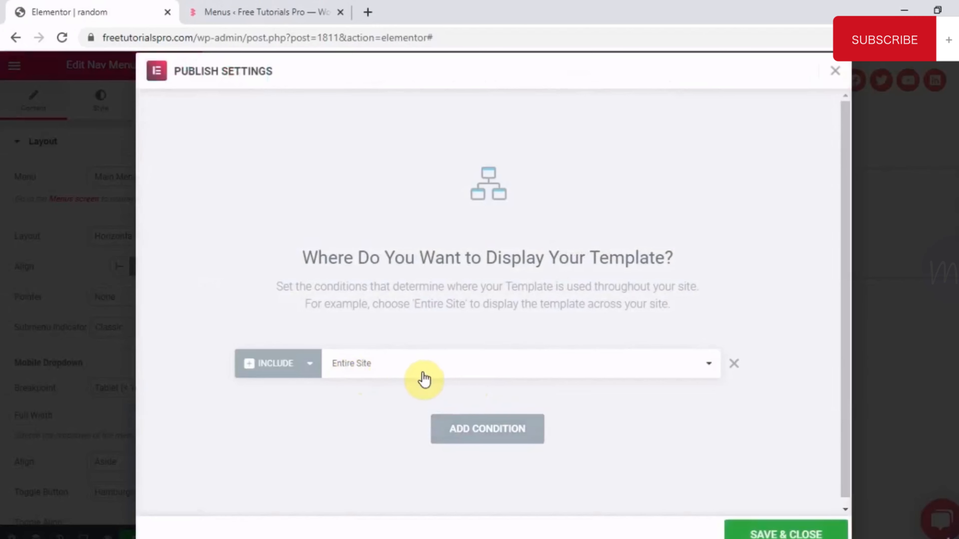
pyautogui.click(393, 364)
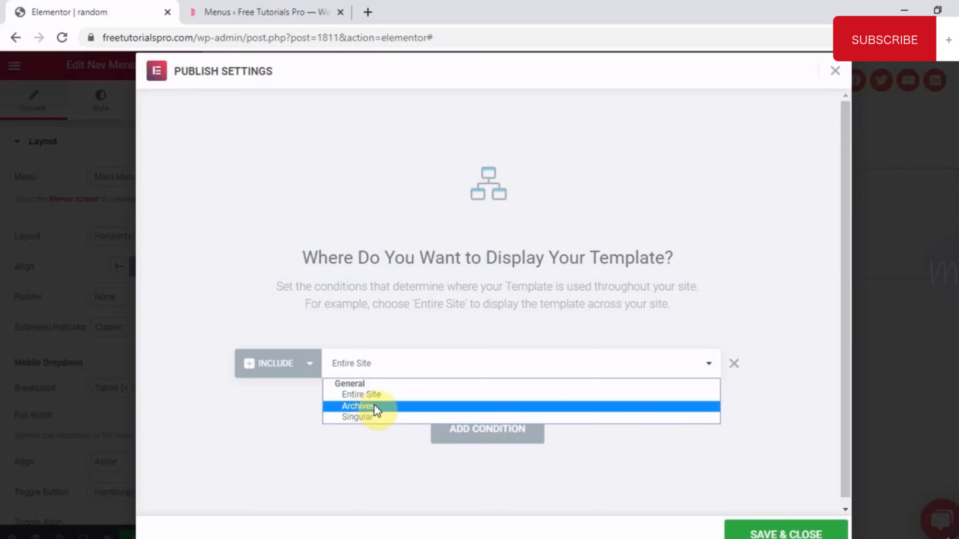
pyautogui.click(369, 419)
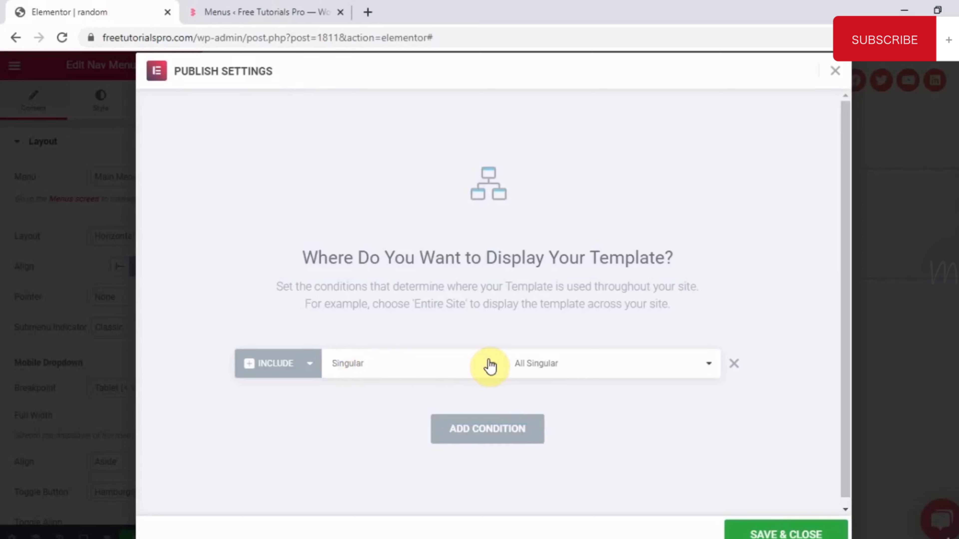
pyautogui.click(588, 365)
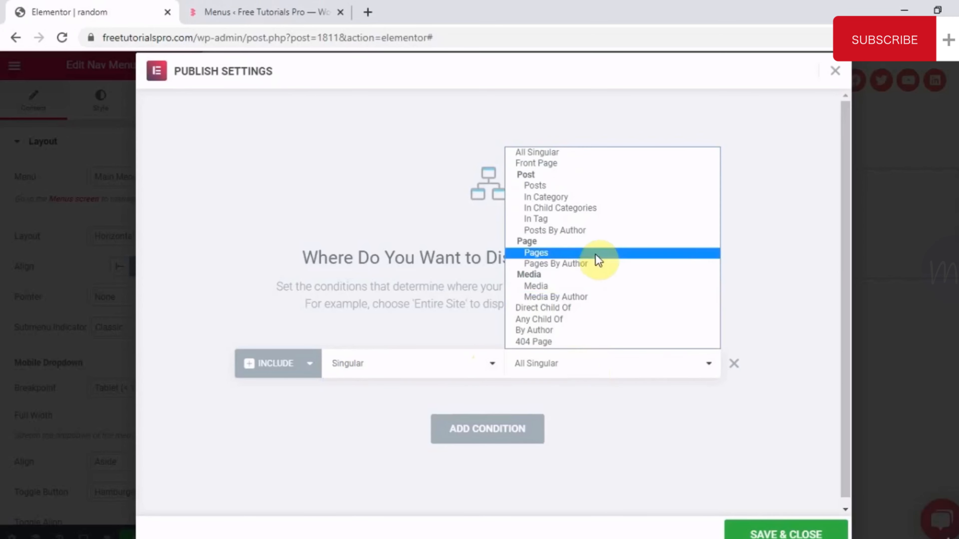
pyautogui.click(572, 255)
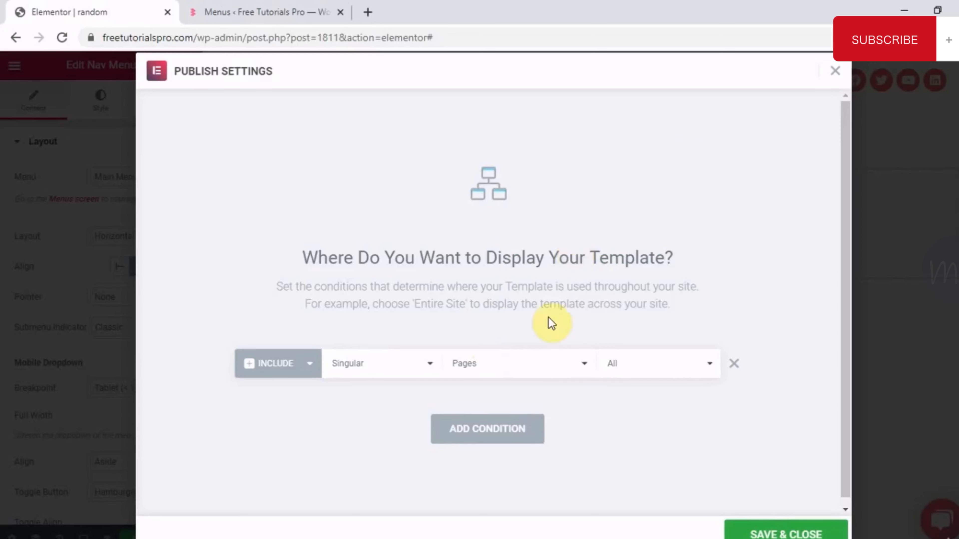
# - Restrict the display condition to the Home page and publish the header with it
pyautogui.click(651, 363)
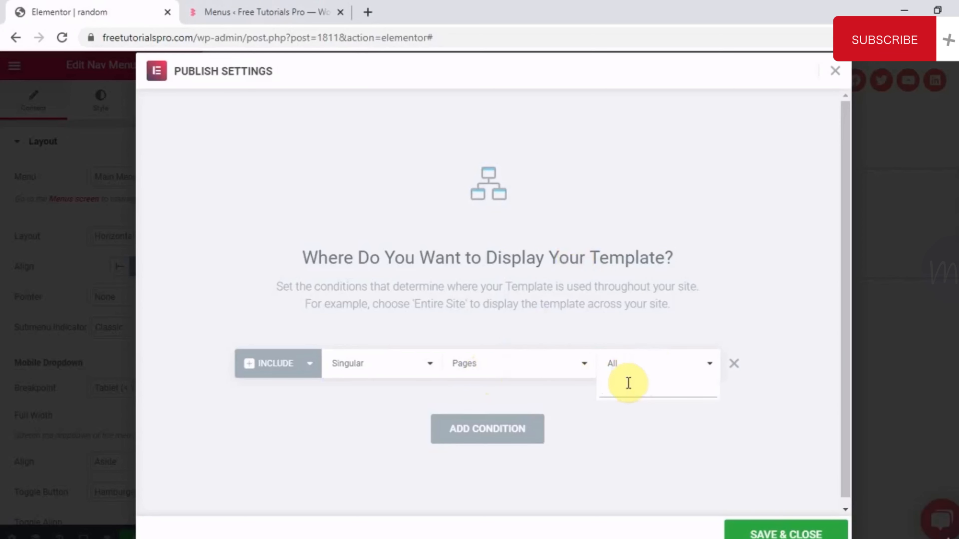
pyautogui.write('home')
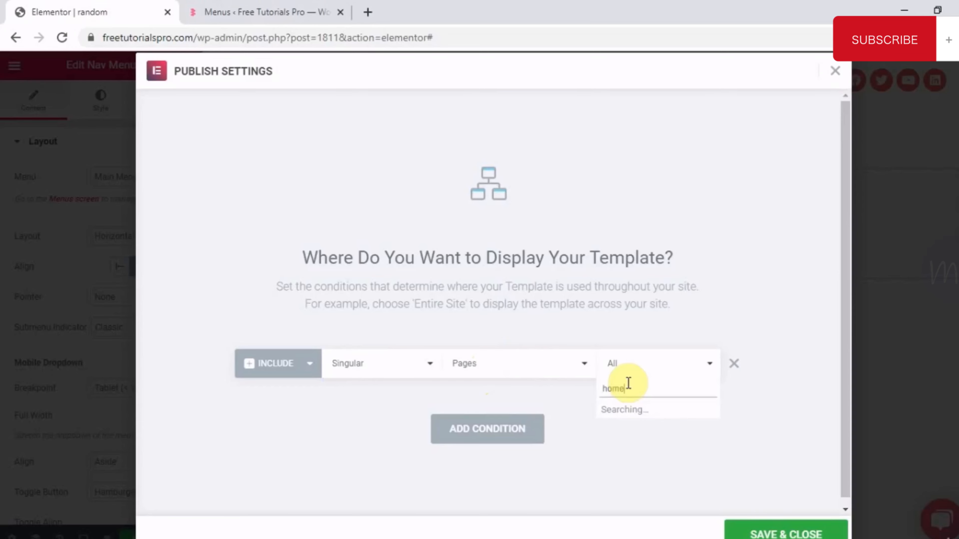
pyautogui.click(617, 414)
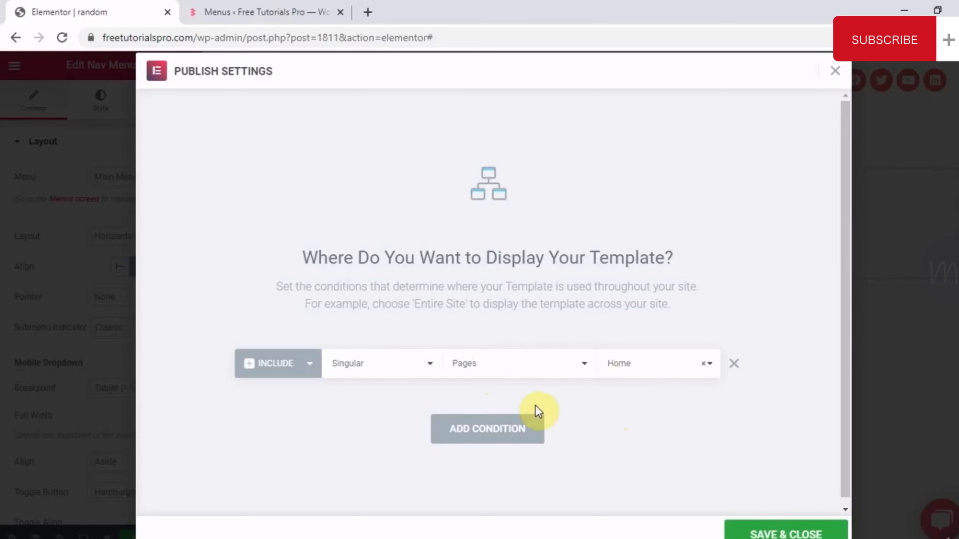
pyautogui.click(809, 534)
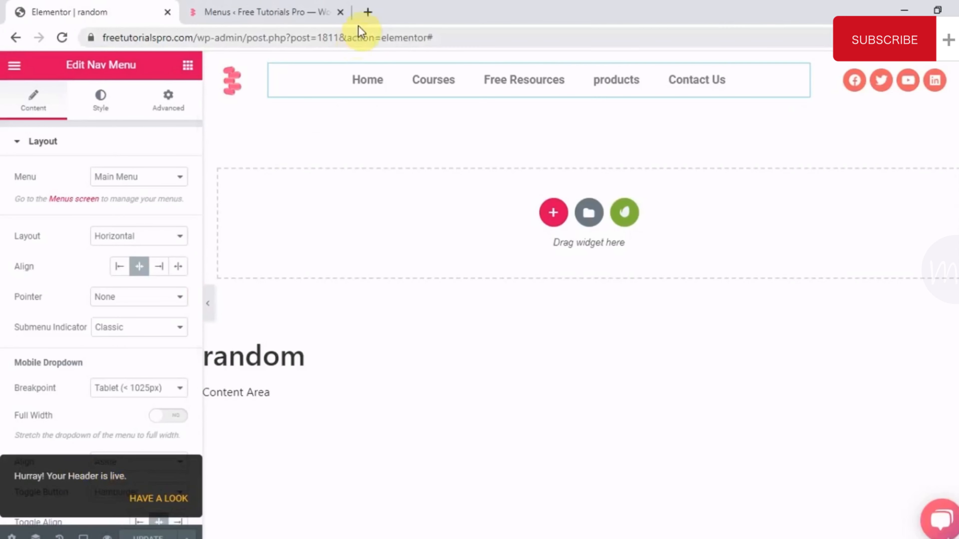
# - Open freetutorialspro.com in a new browser tab and compare the header on the home page and the Courses page
pyautogui.click(368, 12)
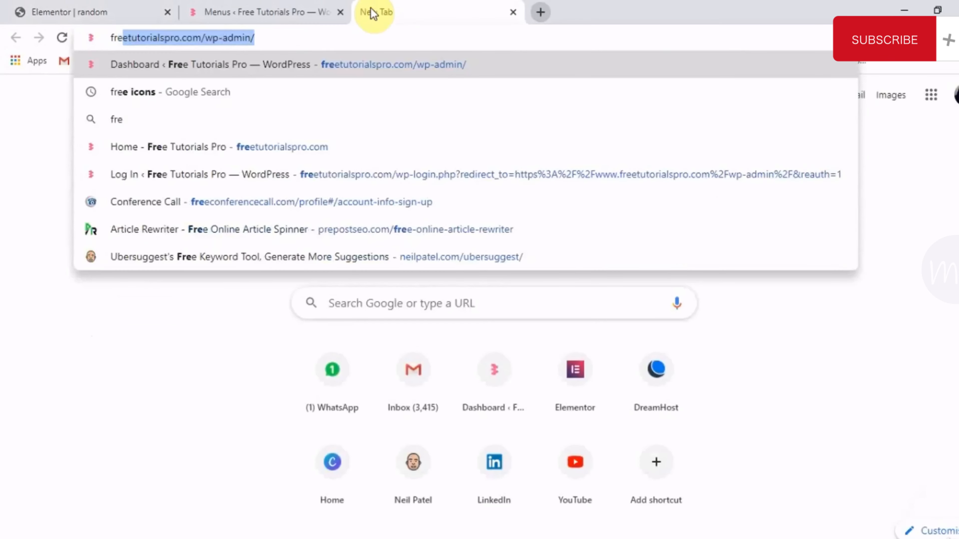
pyautogui.press('End')
pyautogui.press('BackSpace')
pyautogui.press('BackSpace')
pyautogui.press('BackSpace')
pyautogui.press('BackSpace')
pyautogui.press('BackSpace')
pyautogui.press('BackSpace')
pyautogui.press('BackSpace')
pyautogui.press('BackSpace')
pyautogui.press('BackSpace')
pyautogui.press('BackSpace')
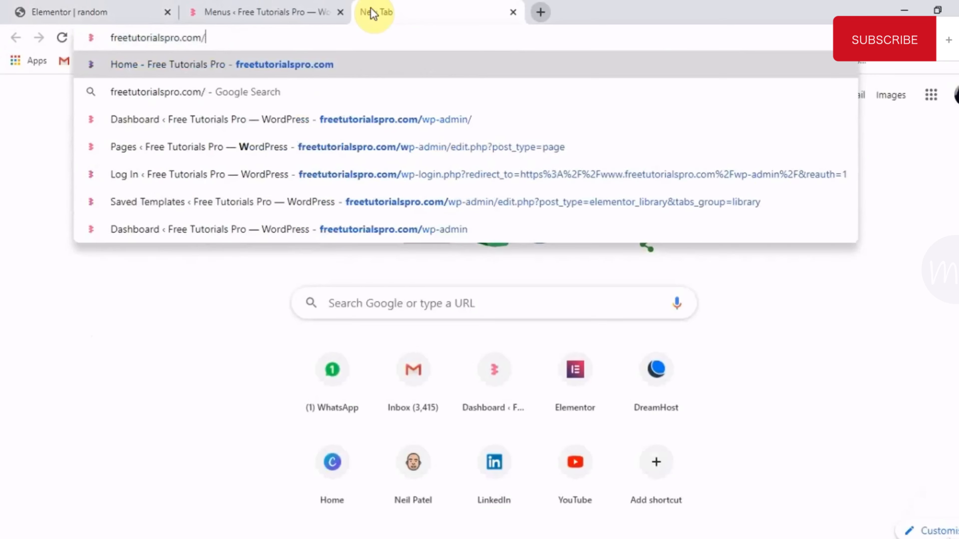
pyautogui.press('Return')
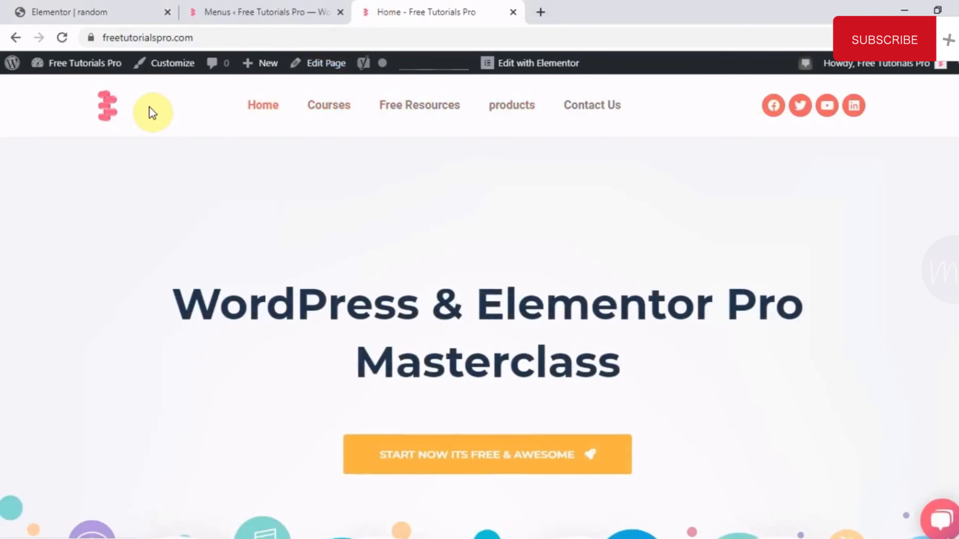
pyautogui.click(328, 102)
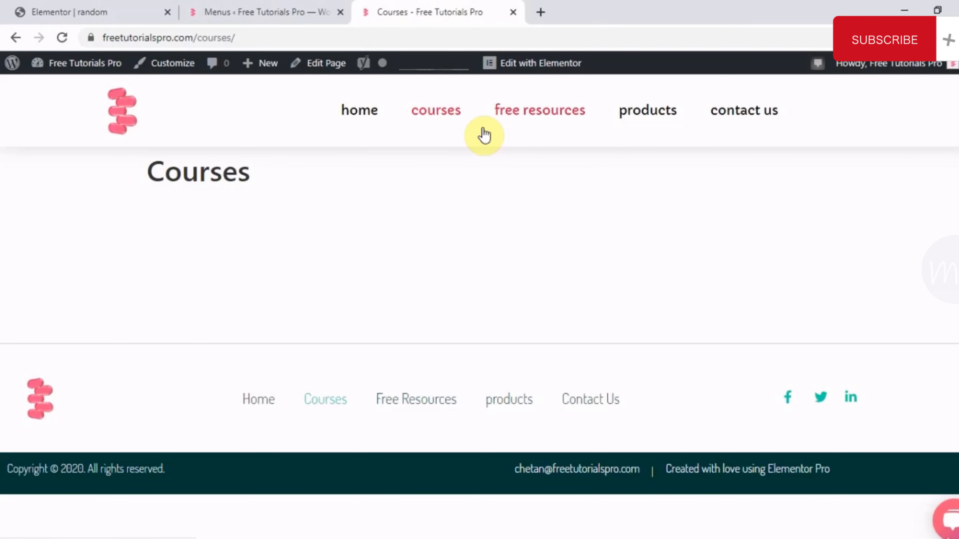
# - Return to the WordPress templates list, show all templates and narrow the list to Footer templates
pyautogui.click(264, 12)
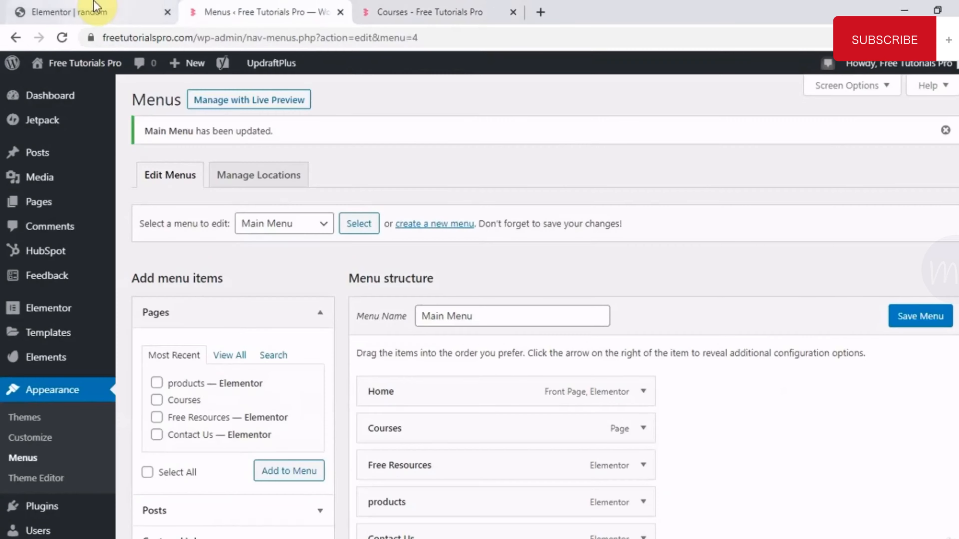
pyautogui.click(85, 12)
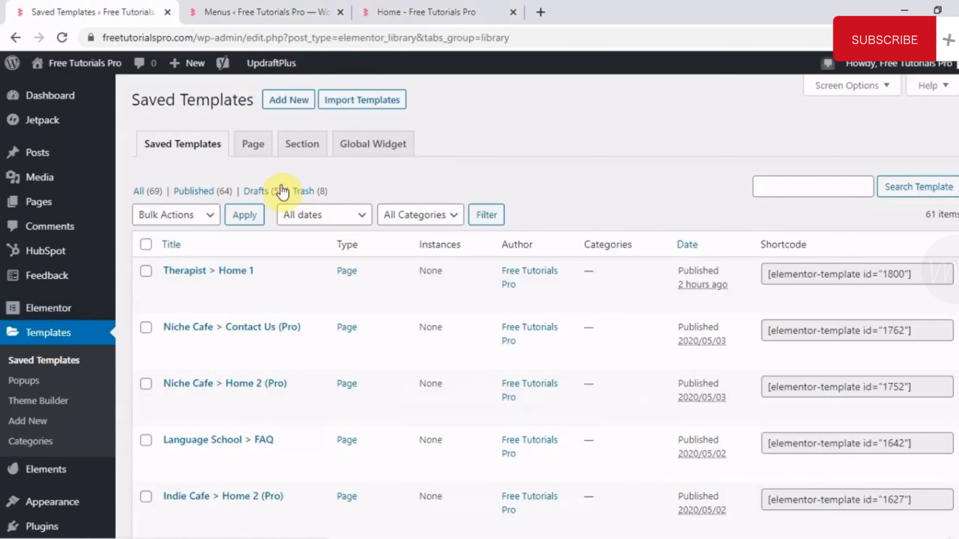
pyautogui.click(142, 192)
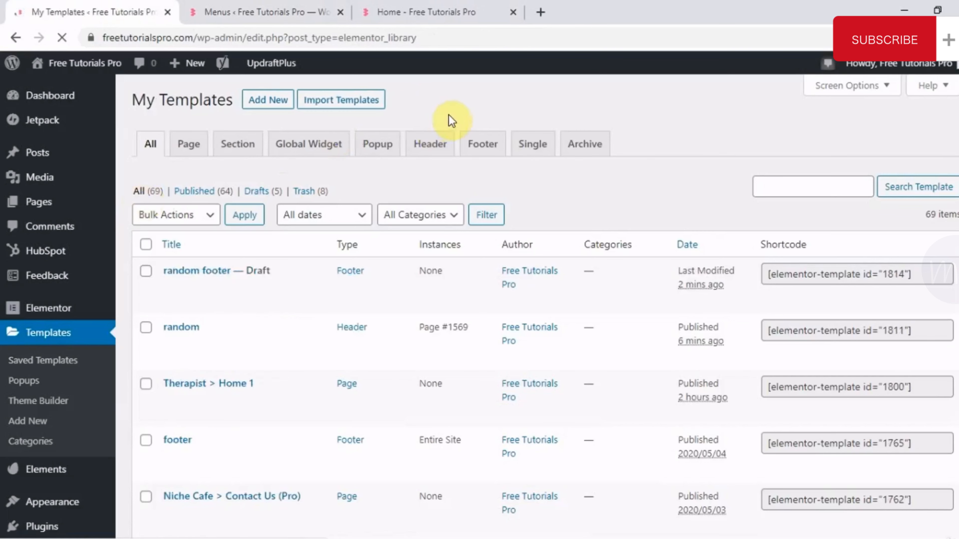
pyautogui.click(489, 147)
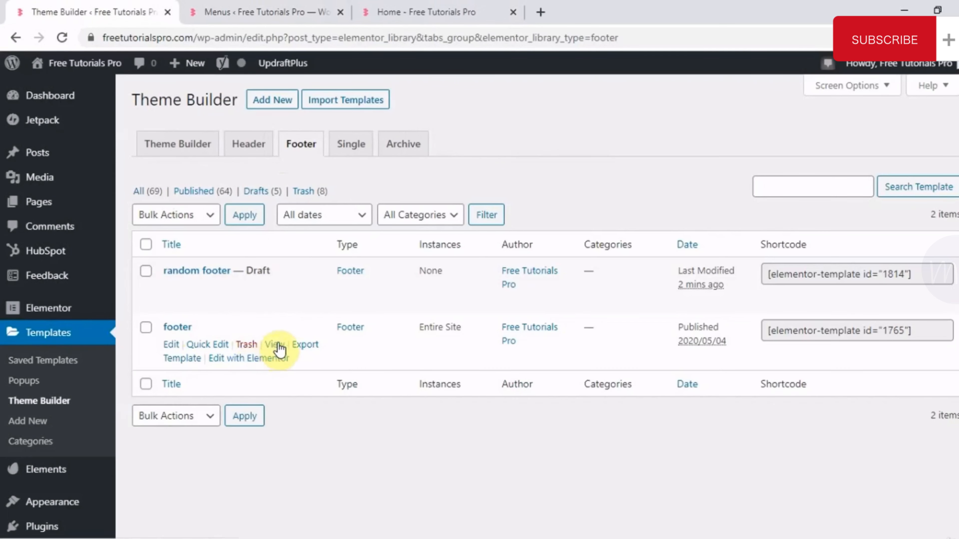
# - Open the published footer template in Elementor in a new browser tab and move the random footer draft to the trash
pyautogui.rightClick(246, 360)
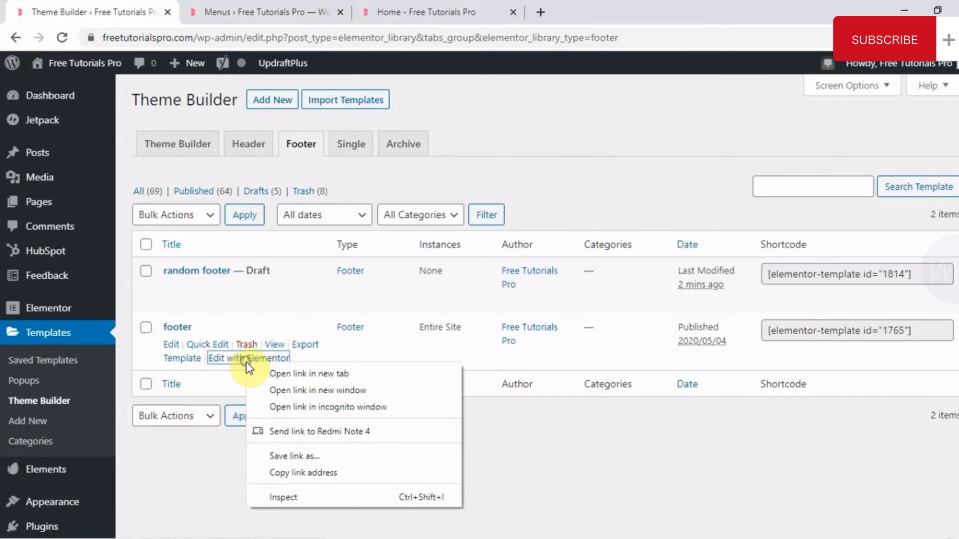
pyautogui.click(306, 368)
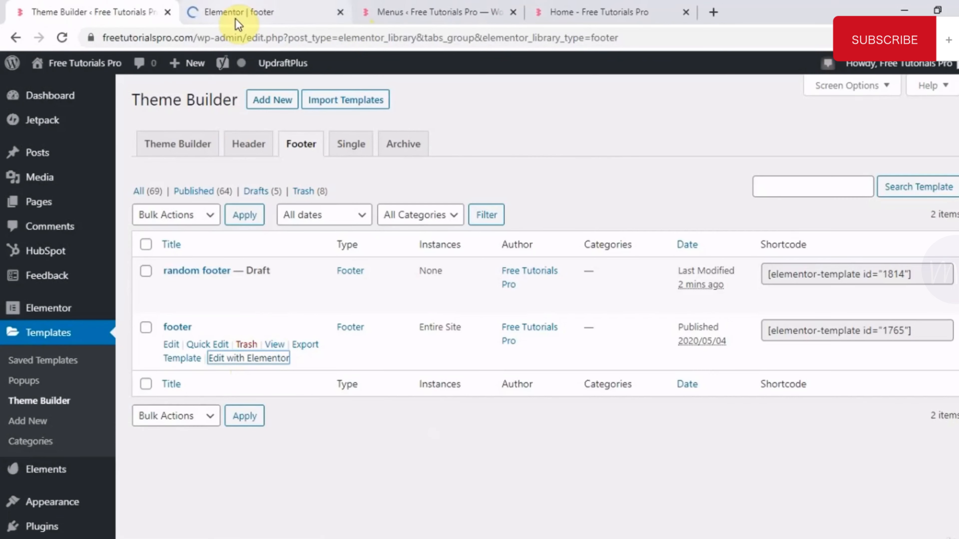
pyautogui.click(146, 271)
pyautogui.click(199, 221)
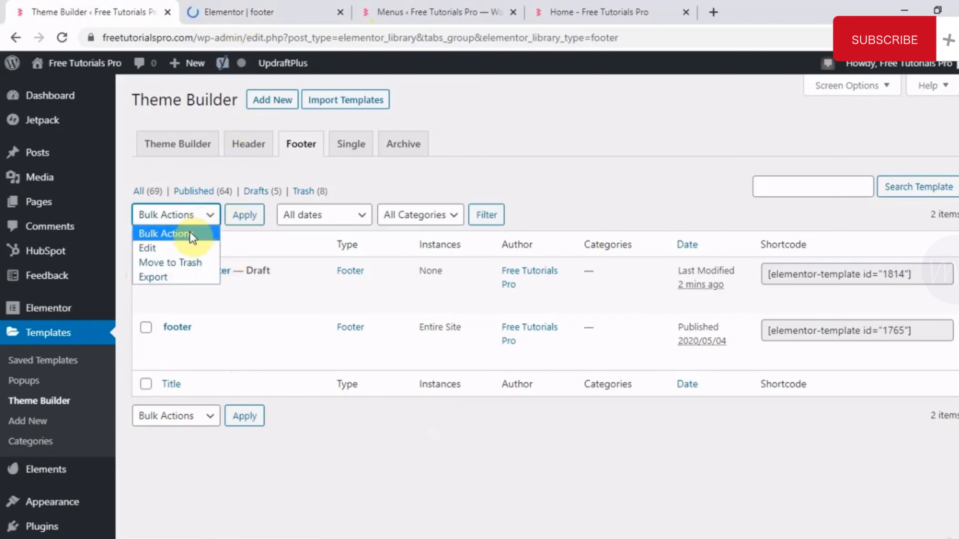
pyautogui.click(168, 263)
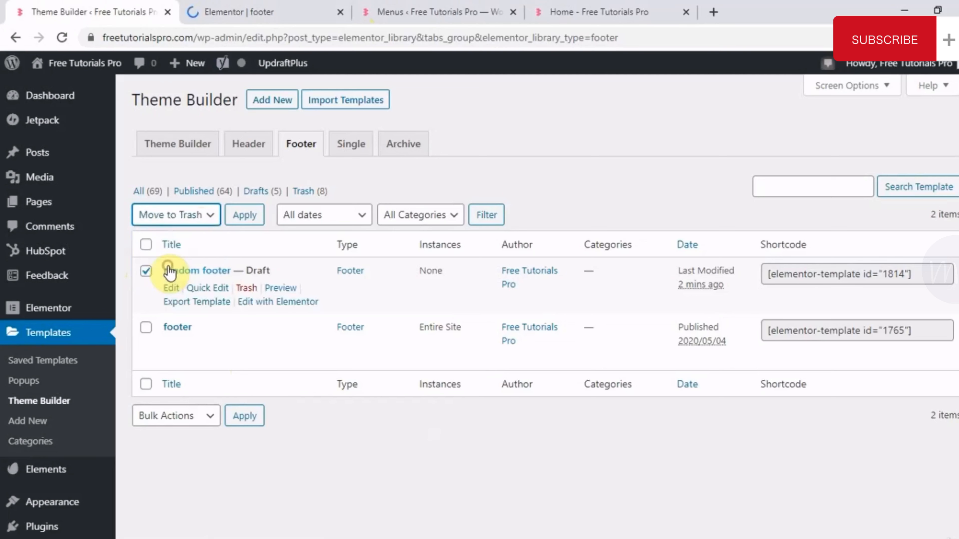
pyautogui.click(242, 221)
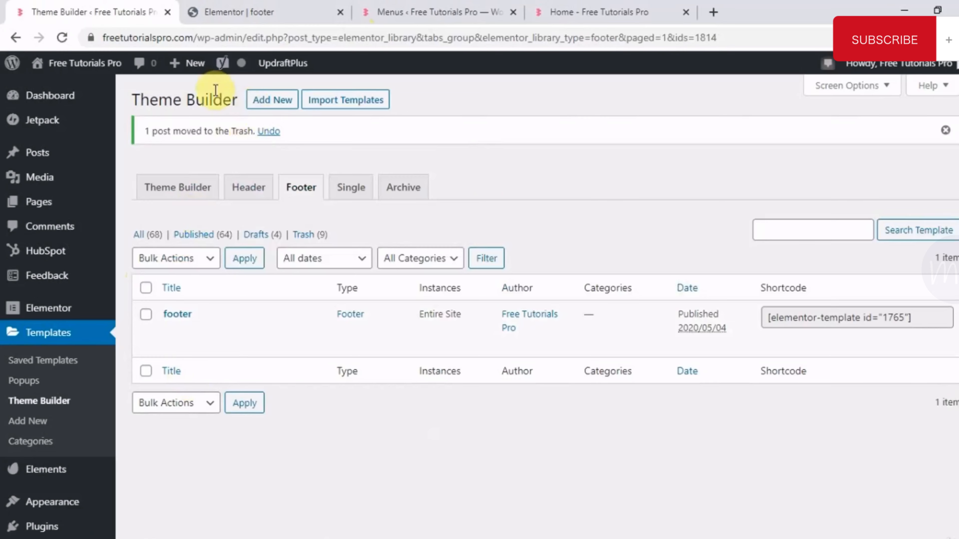
# - Review the existing footer in Elementor and compare it with the footer on the live home page
pyautogui.click(247, 11)
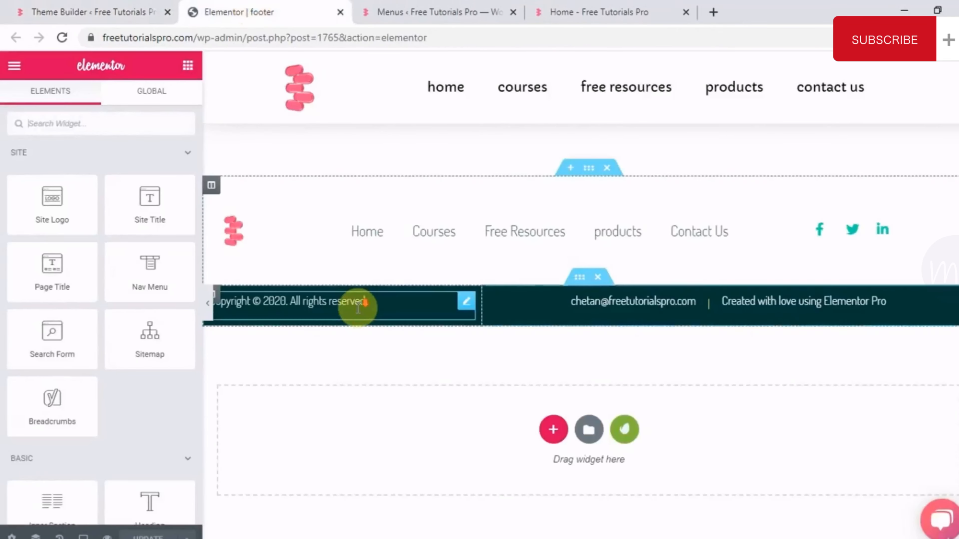
pyautogui.click(581, 8)
pyautogui.scroll(10, 501, 376)
pyautogui.scroll(-20, 501, 376)
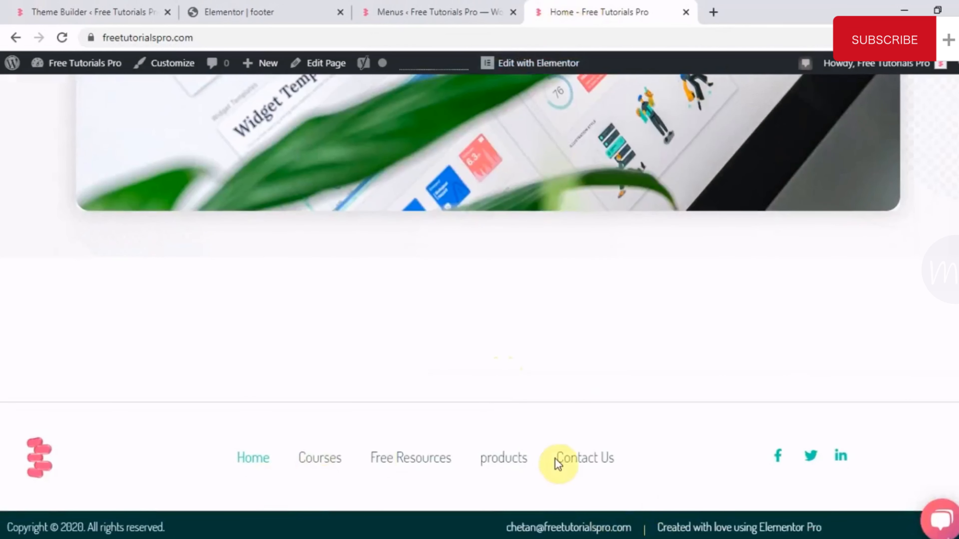
pyautogui.click(249, 7)
# - Create a new Footer template named 12 from the Theme Builder list
pyautogui.click(132, 12)
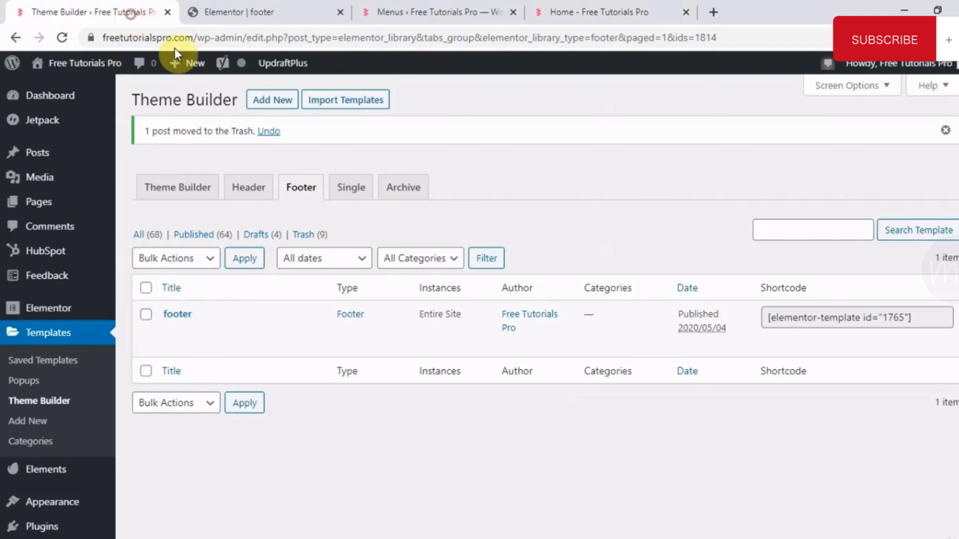
pyautogui.click(271, 102)
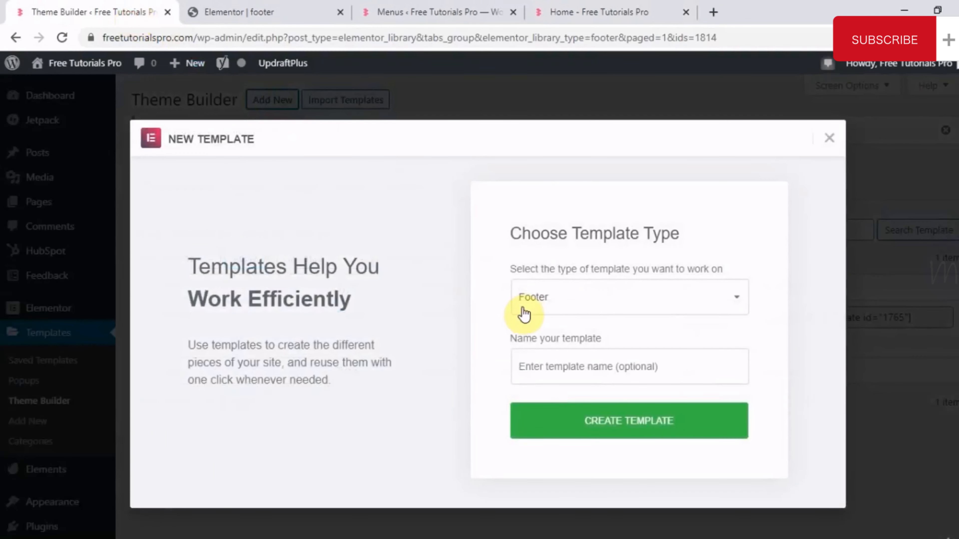
pyautogui.click(573, 374)
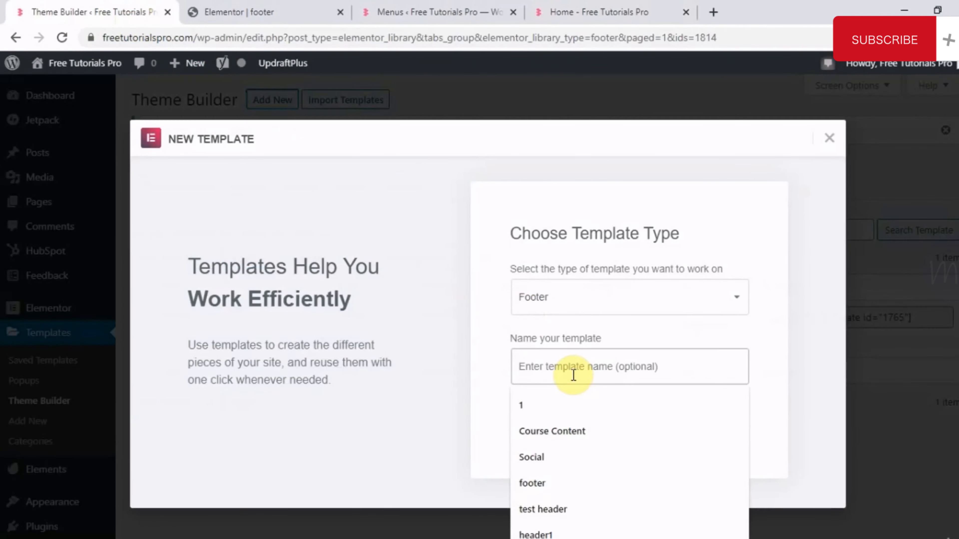
pyautogui.write('12')
pyautogui.click(590, 421)
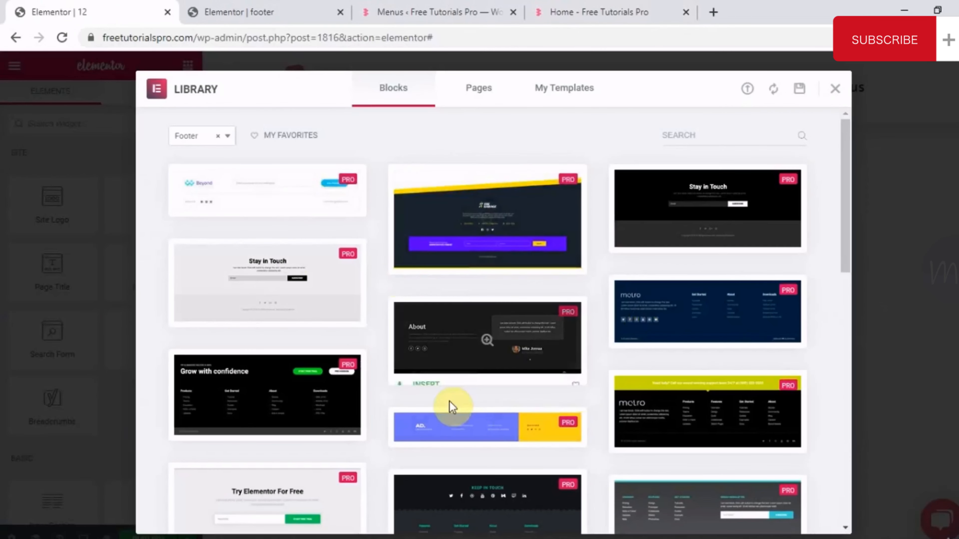
# - Browse the library's footer blocks, preview the light grey Stay in Touch block and insert it into the template
pyautogui.scroll(-10, 451, 401)
pyautogui.scroll(10, 487, 230)
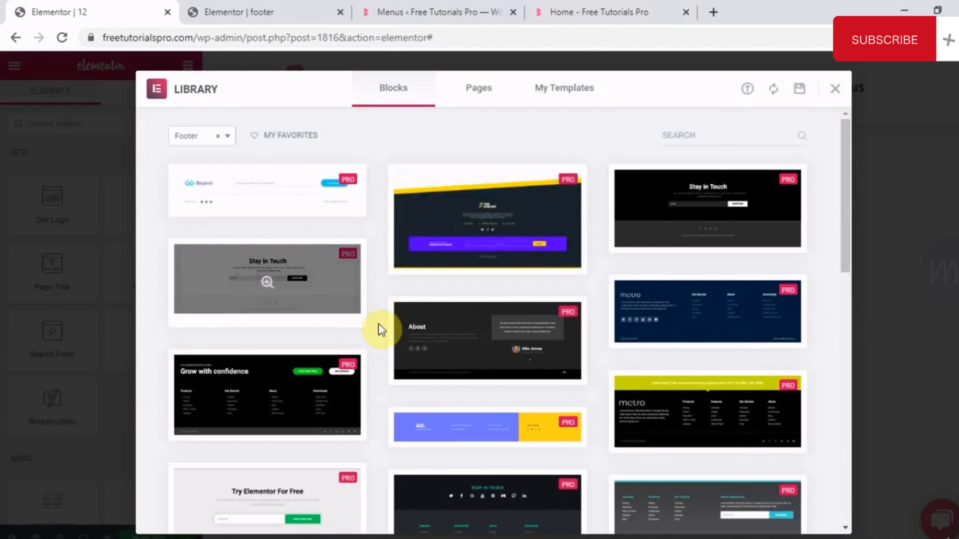
pyautogui.click(292, 286)
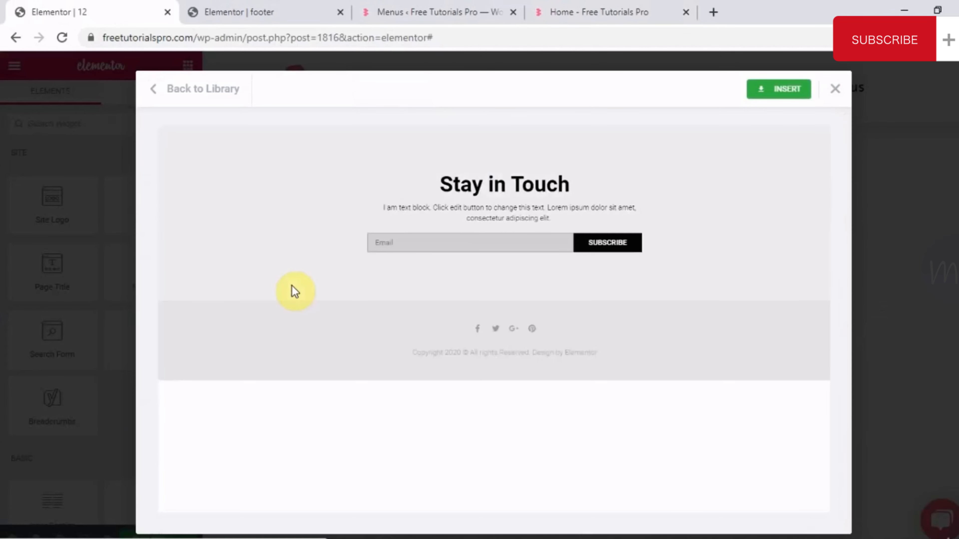
pyautogui.click(785, 89)
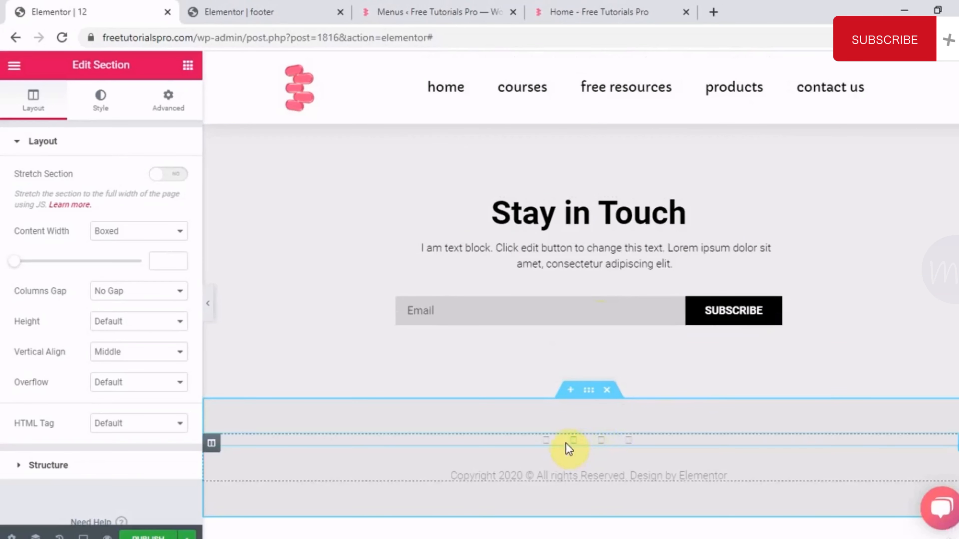
# - Examine the editing options of the footer's social icons, its text block and the Stay in Touch section
pyautogui.click(582, 441)
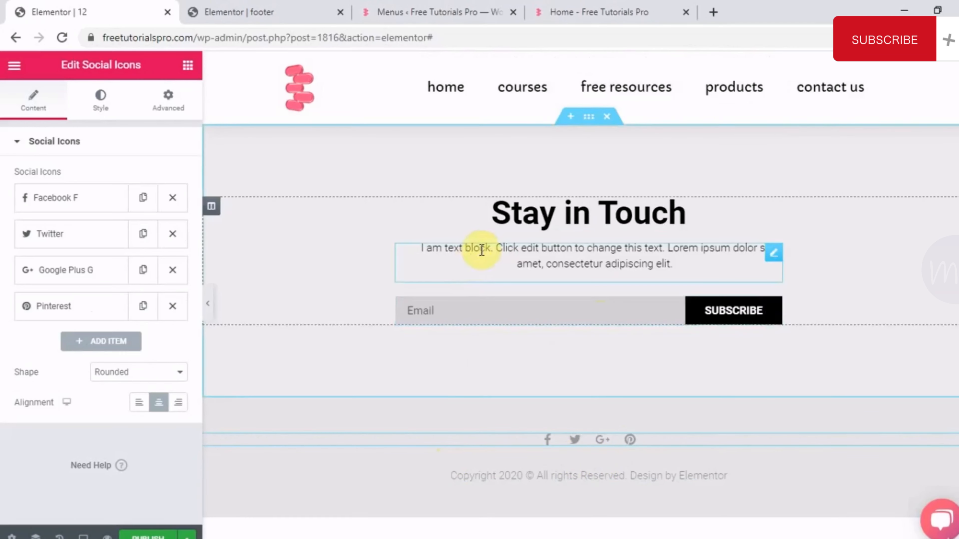
pyautogui.click(561, 254)
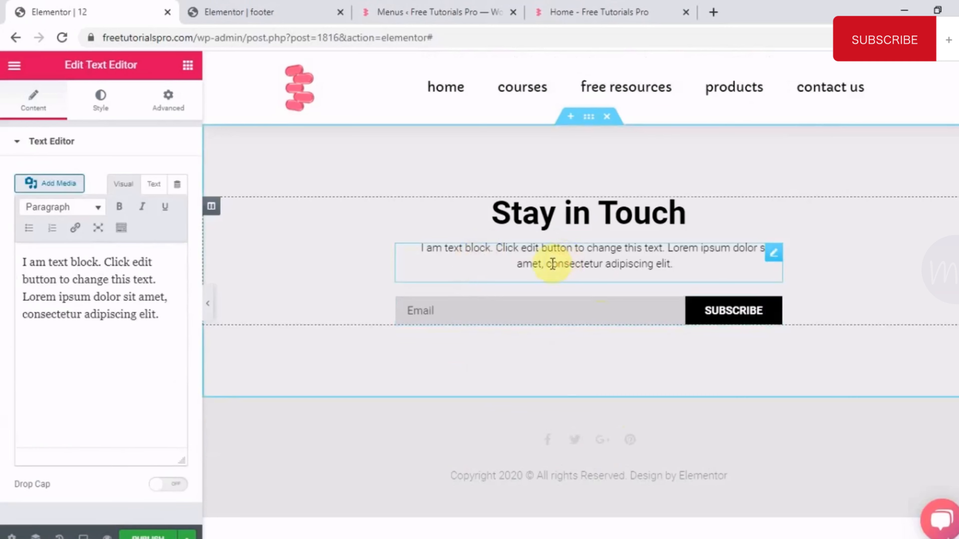
pyautogui.click(588, 118)
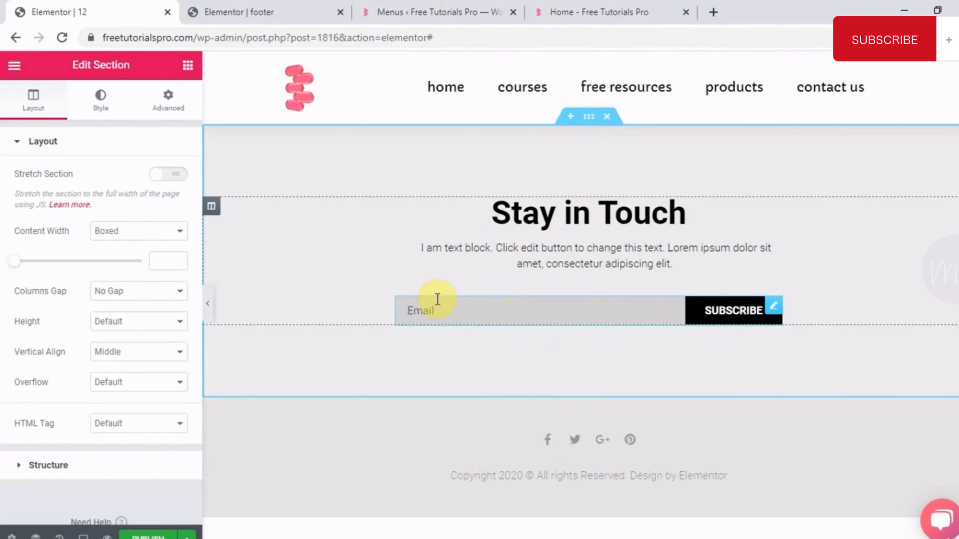
# - Add a Nav Menu widget below the email subscription form and set its typography to ABeeZee at 13 px
pyautogui.click(189, 68)
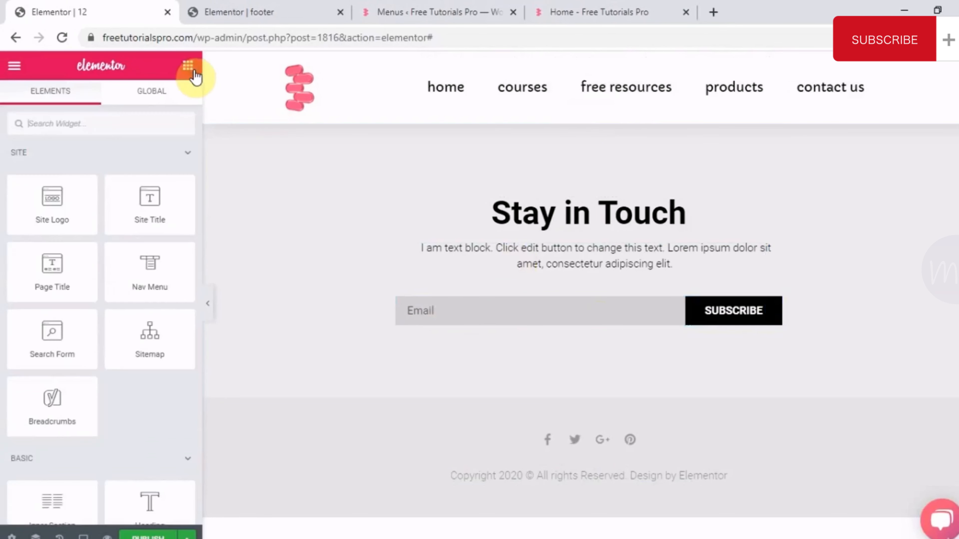
pyautogui.moveTo(155, 261); pyautogui.dragTo(546, 325)
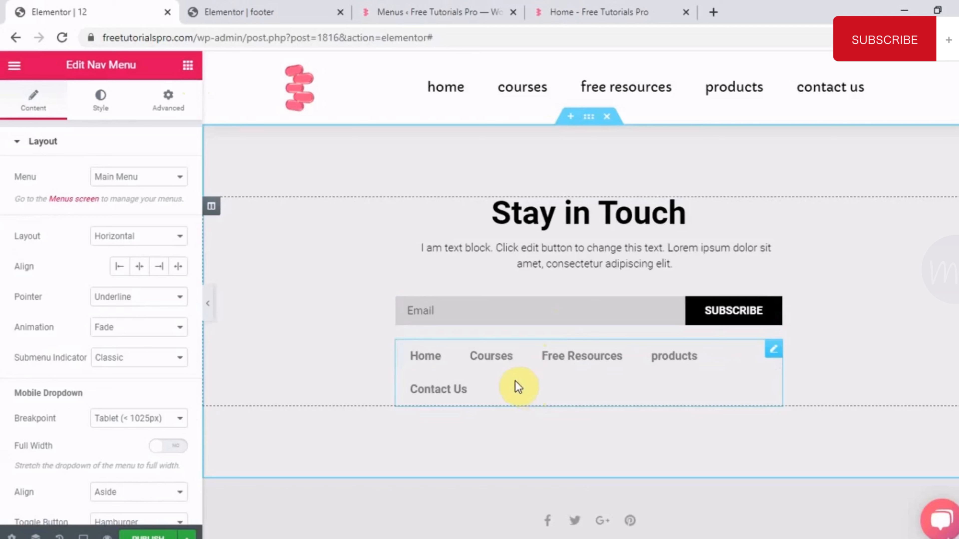
pyautogui.click(110, 94)
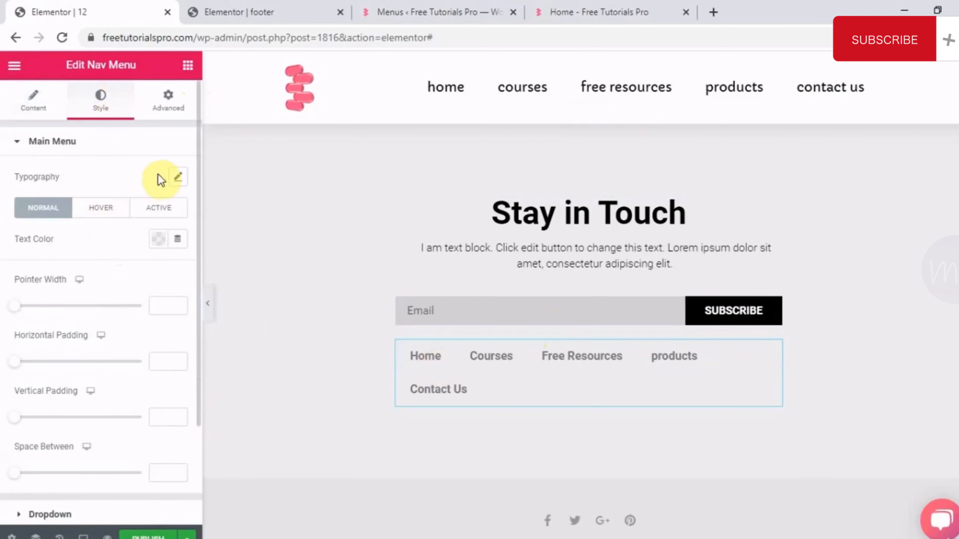
pyautogui.click(179, 178)
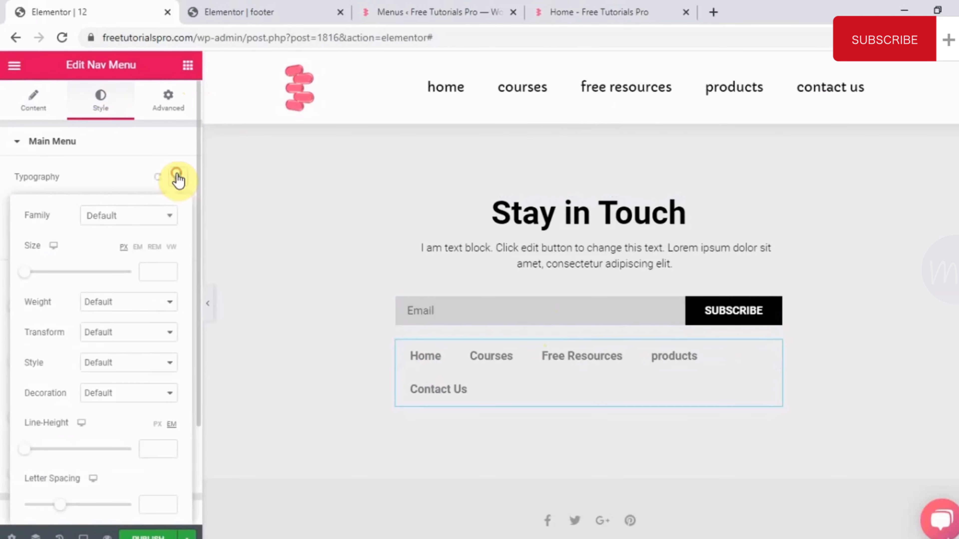
pyautogui.click(131, 218)
pyautogui.scroll(-5, 122, 298)
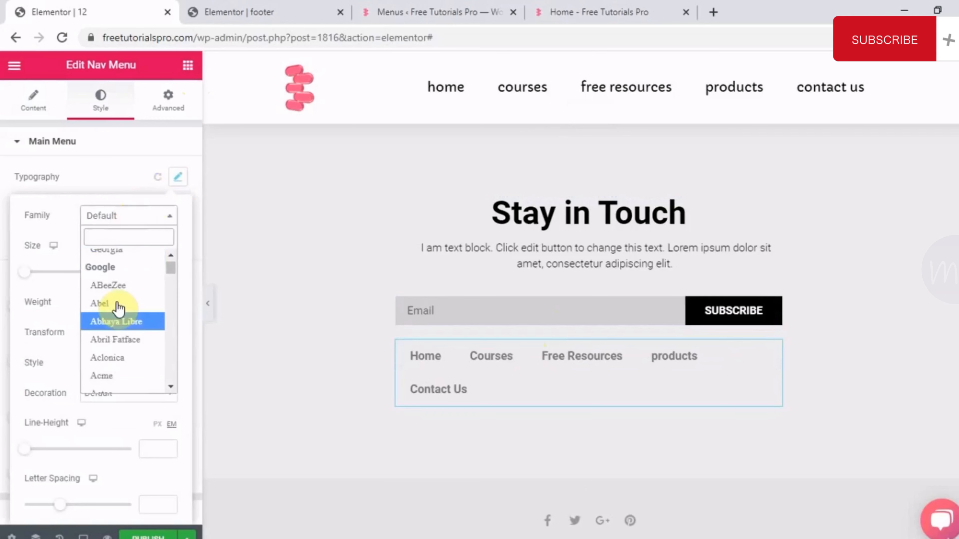
pyautogui.click(125, 288)
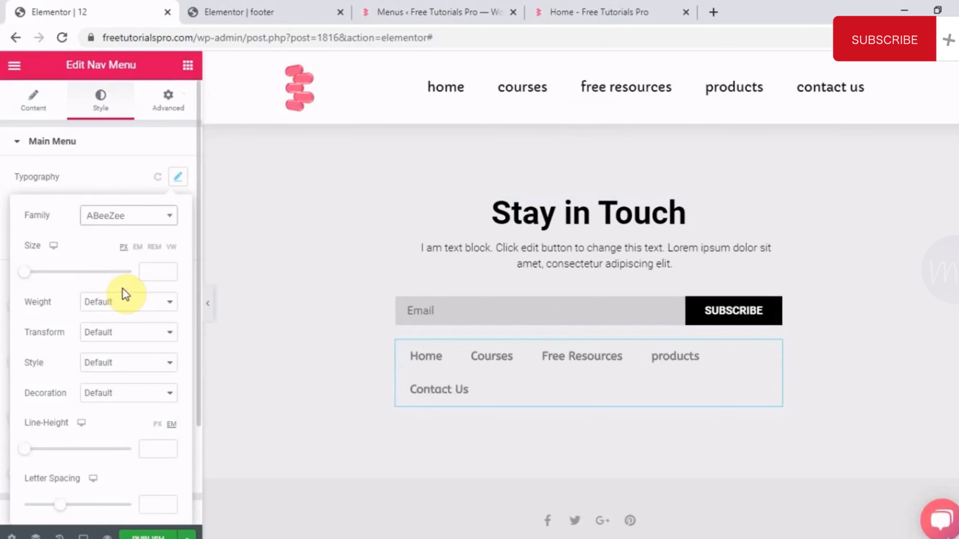
pyautogui.moveTo(25, 272); pyautogui.dragTo(36, 277)
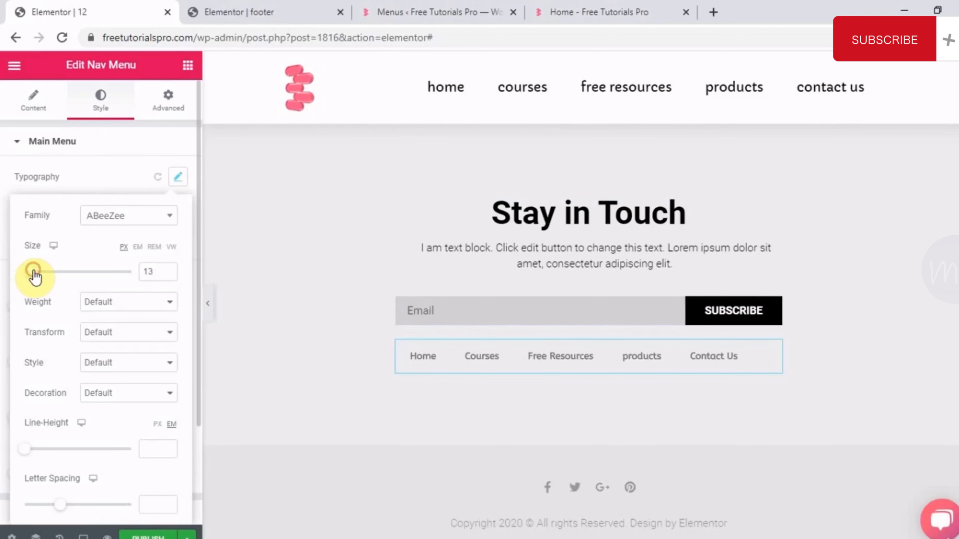
# - Center-align the footer's nav menu and set its font weight to 400
pyautogui.click(34, 100)
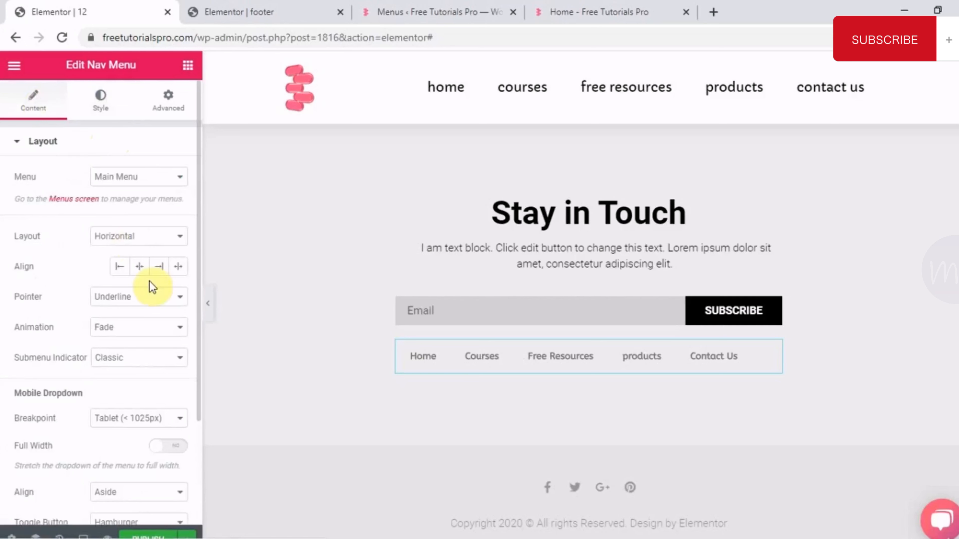
pyautogui.click(137, 268)
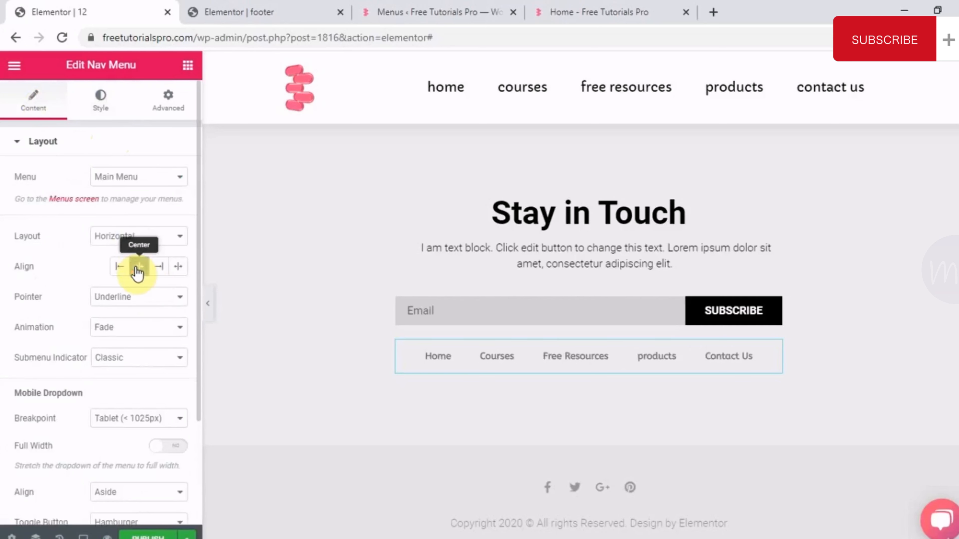
pyautogui.click(102, 115)
pyautogui.click(180, 178)
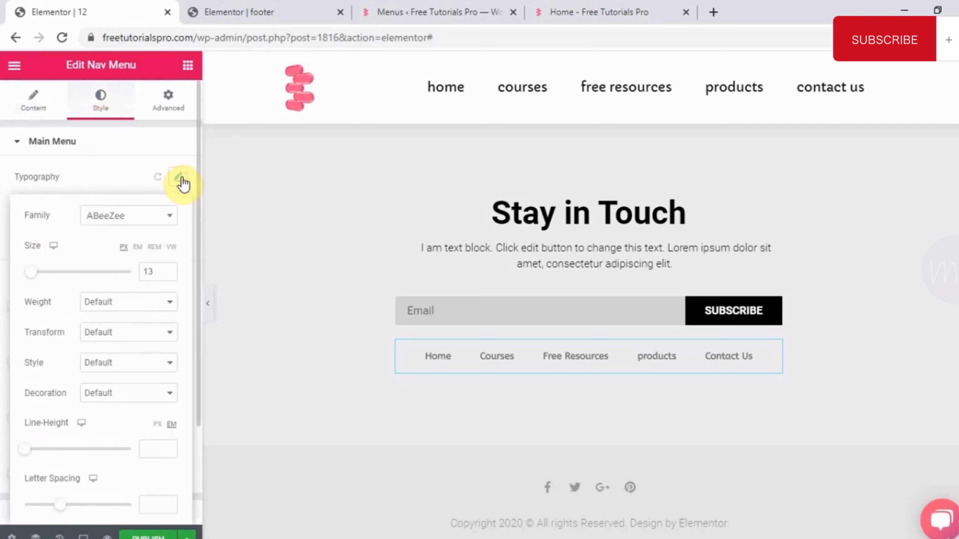
pyautogui.click(141, 304)
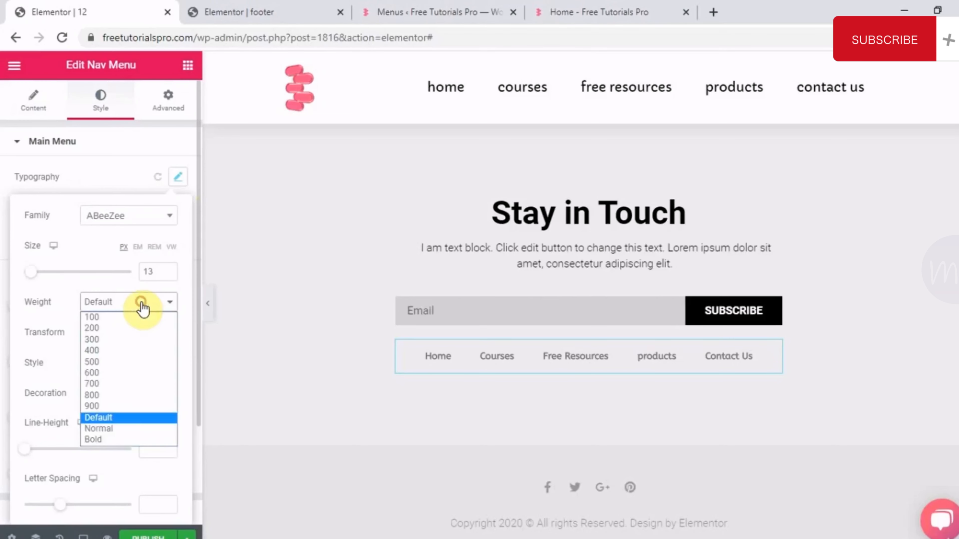
pyautogui.click(104, 351)
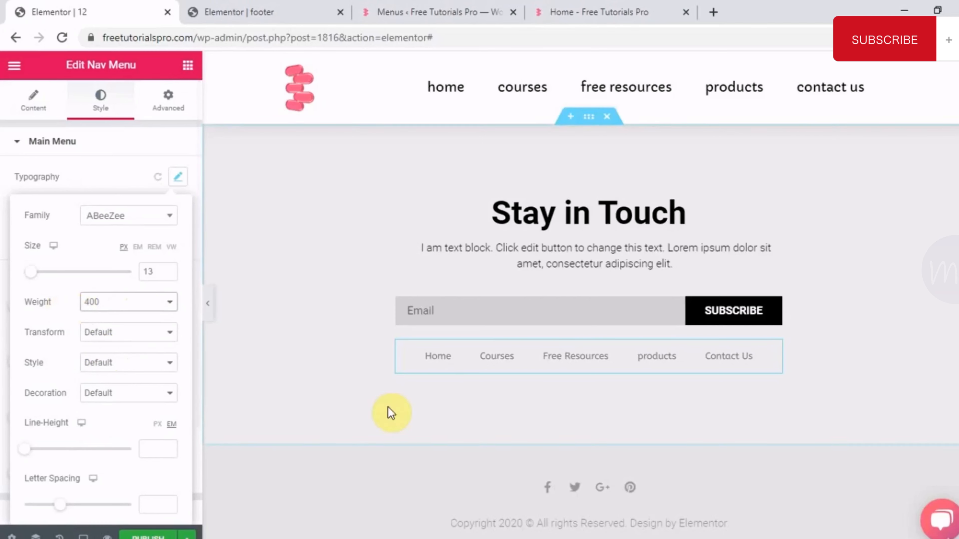
pyautogui.click(367, 418)
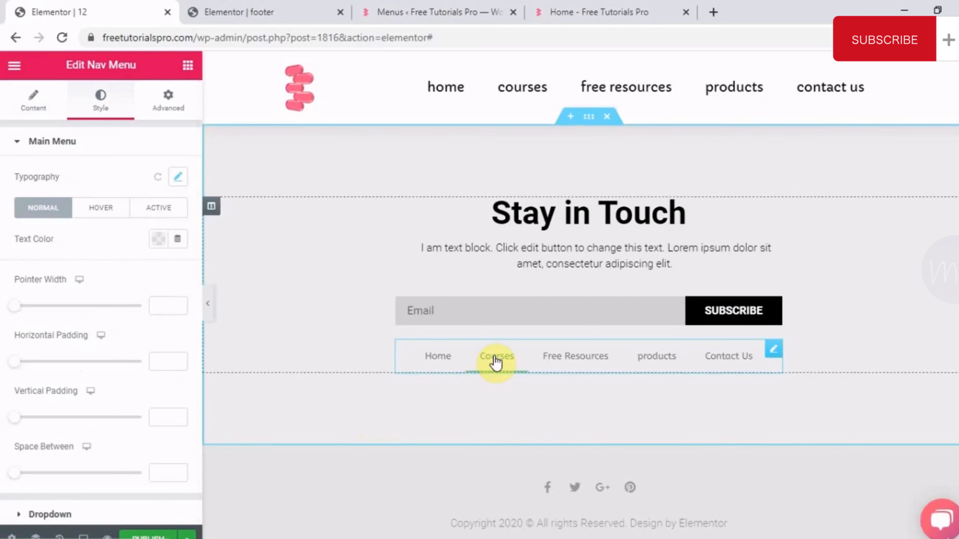
# - Set the pointer effect of the footer's nav menu to None
pyautogui.click(437, 354)
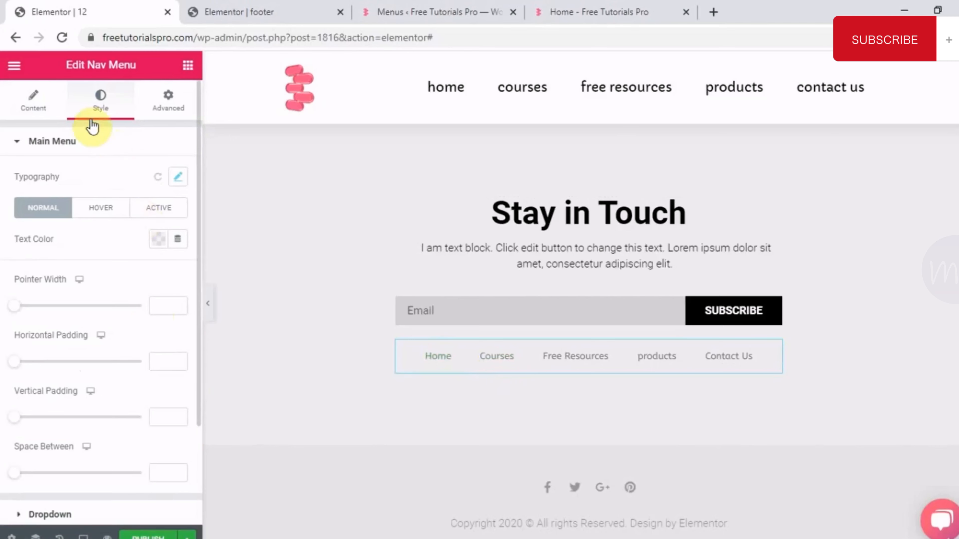
pyautogui.click(33, 99)
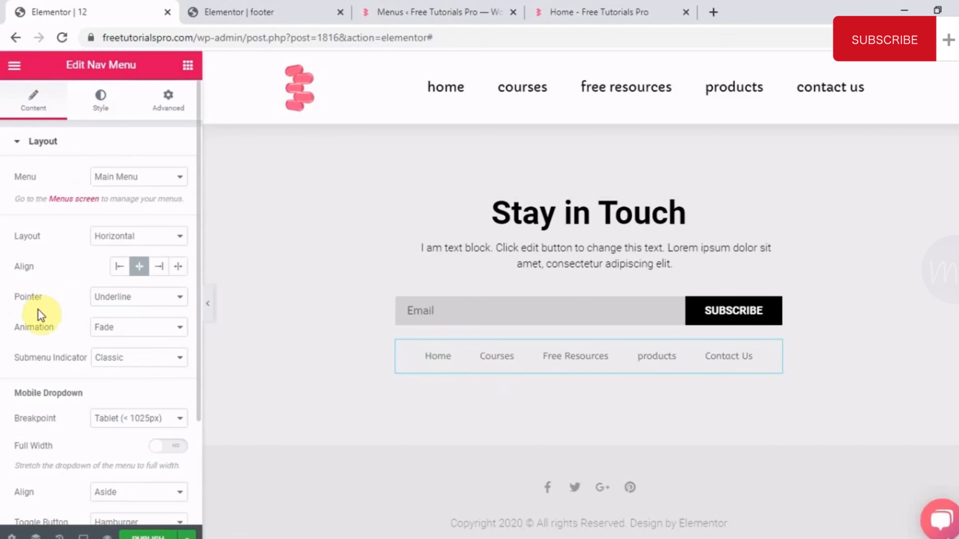
pyautogui.click(137, 298)
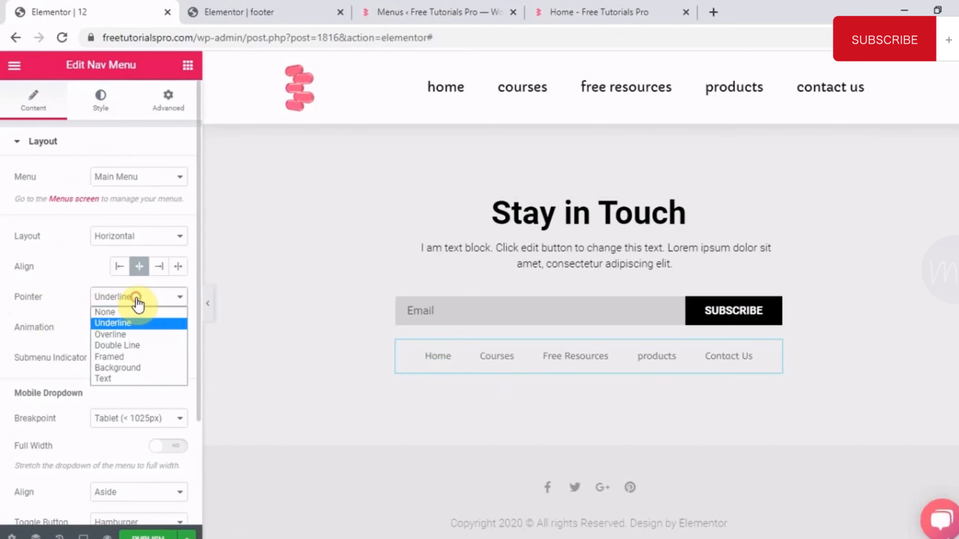
pyautogui.click(122, 313)
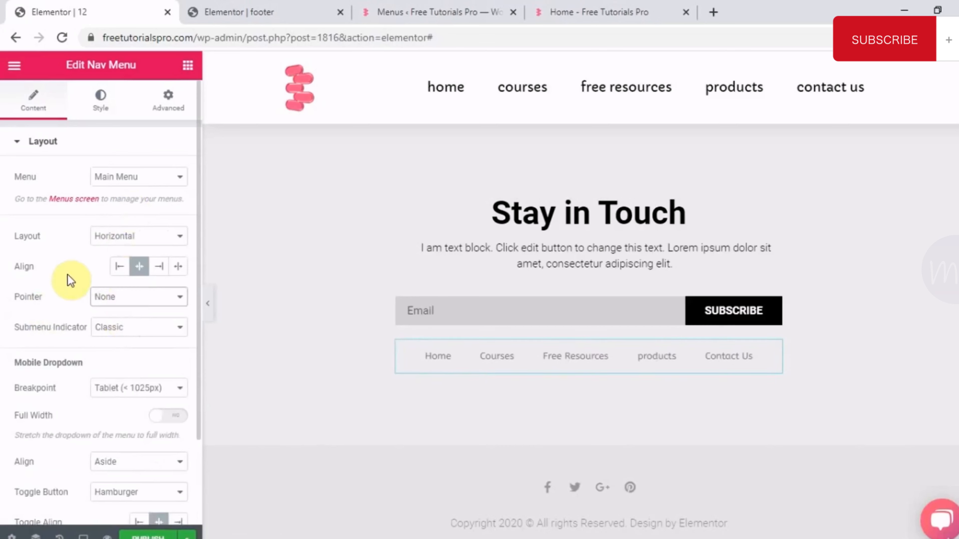
# - Set the hover text color of the footer's nav menu to the copied coral red
pyautogui.click(100, 111)
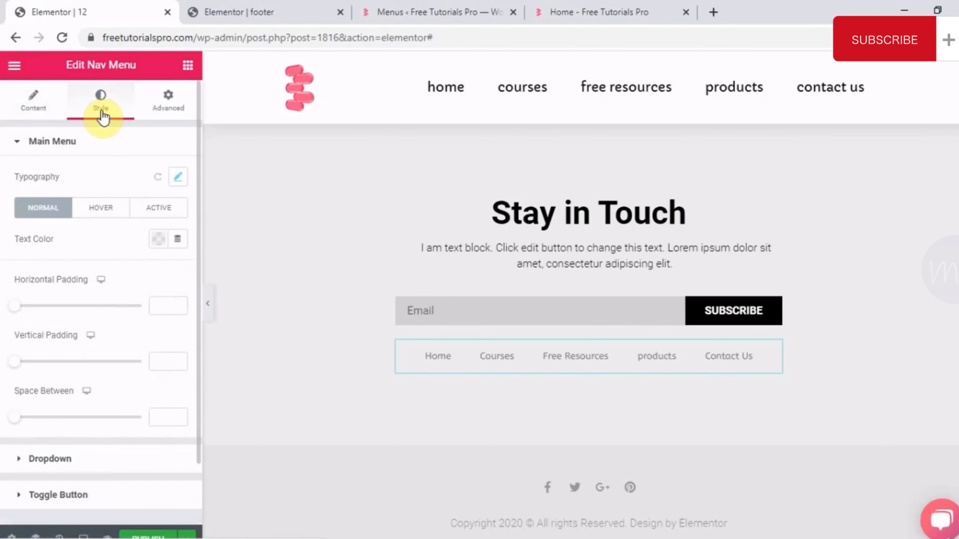
pyautogui.click(101, 207)
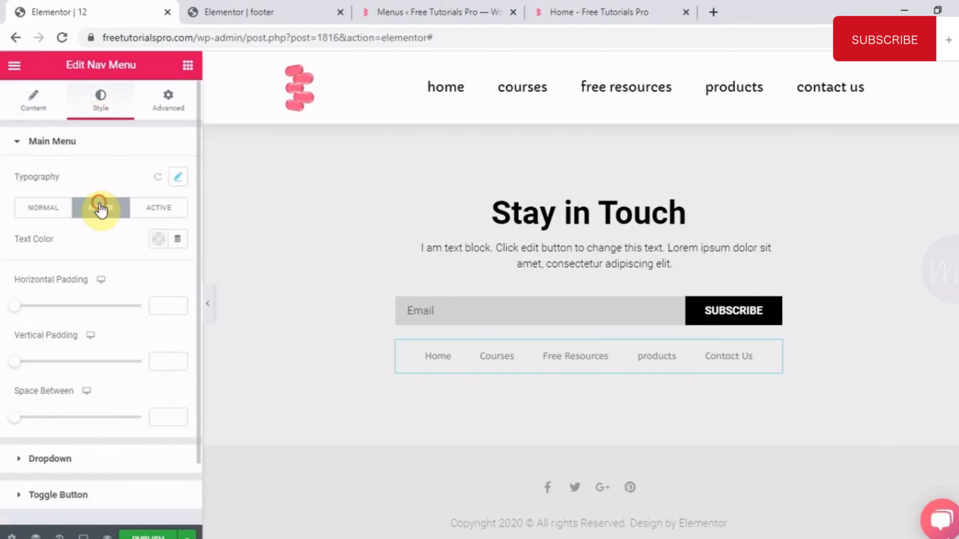
pyautogui.click(164, 241)
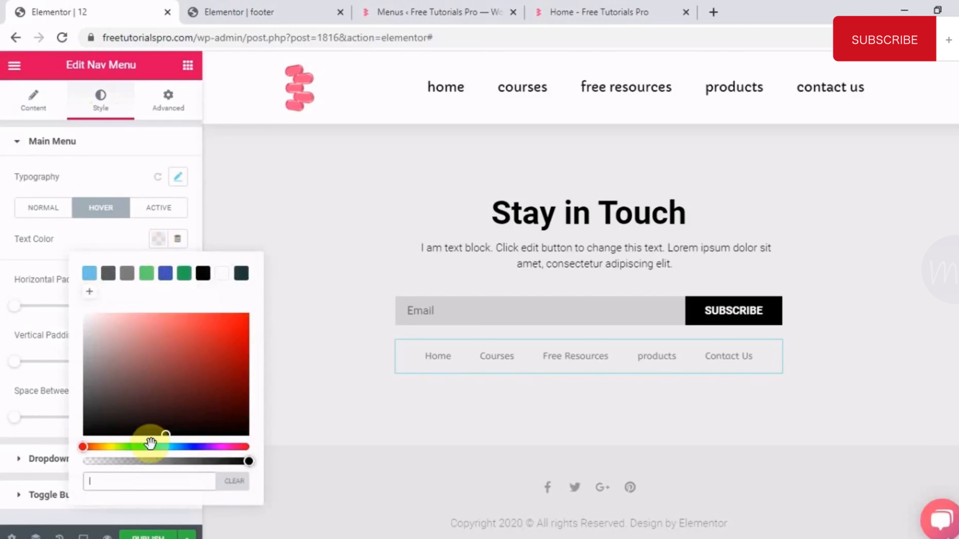
pyautogui.hotkey('ctrl', 'v')
pyautogui.click(270, 499)
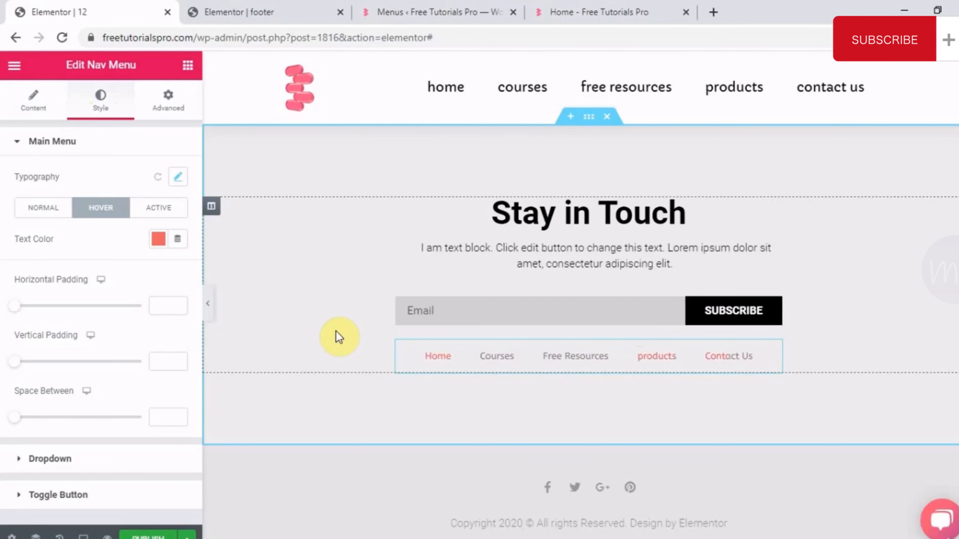
# - Add a display condition that includes the template on the Entire Site, and save the publish settings
pyautogui.click(190, 536)
pyautogui.click(124, 472)
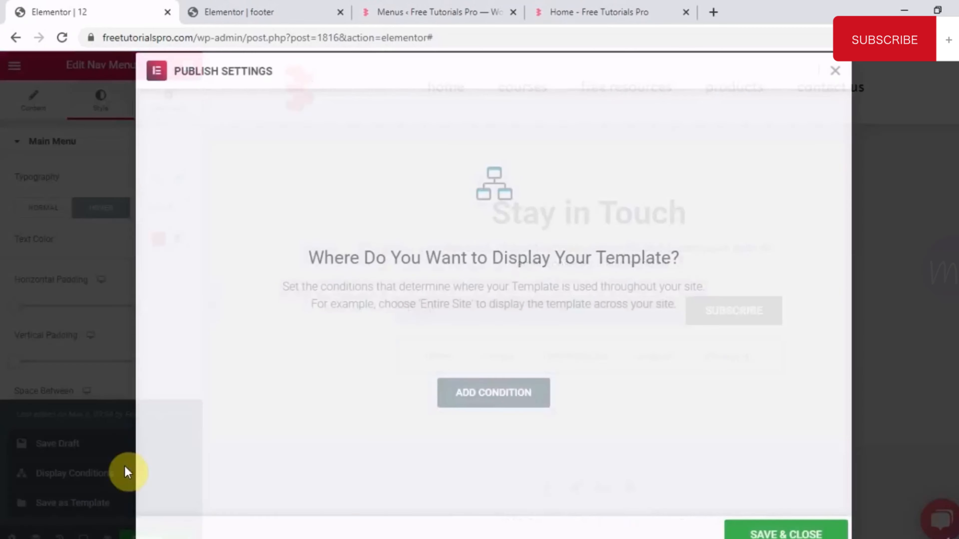
pyautogui.click(485, 394)
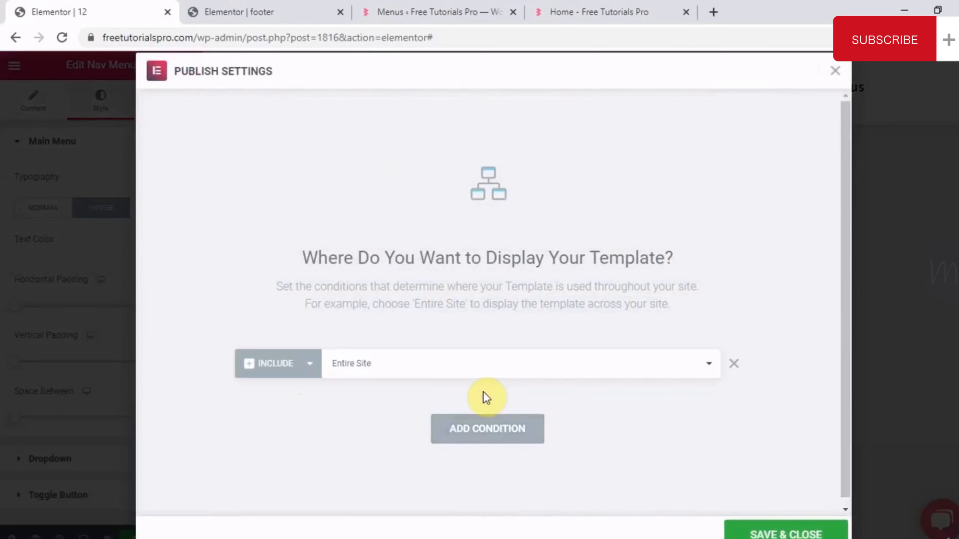
pyautogui.click(436, 368)
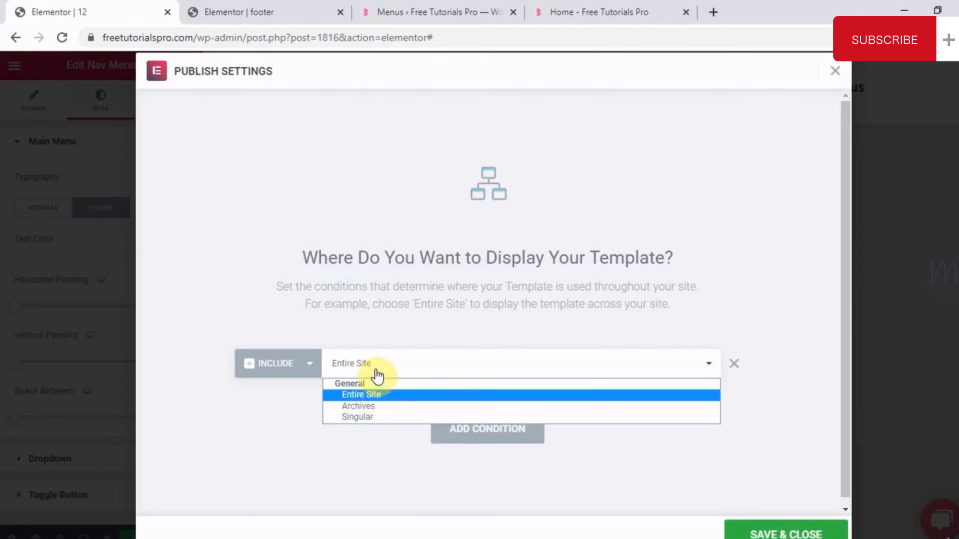
pyautogui.click(250, 411)
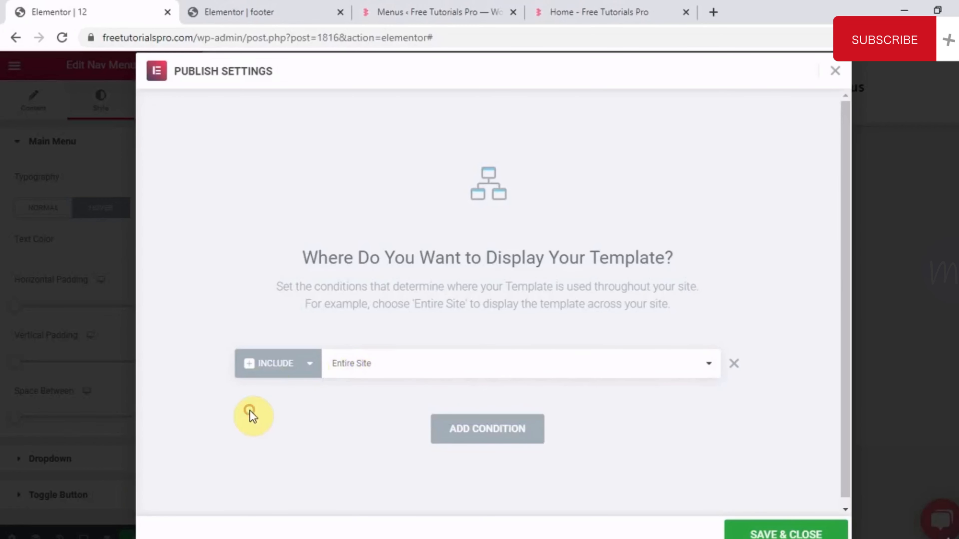
pyautogui.click(796, 532)
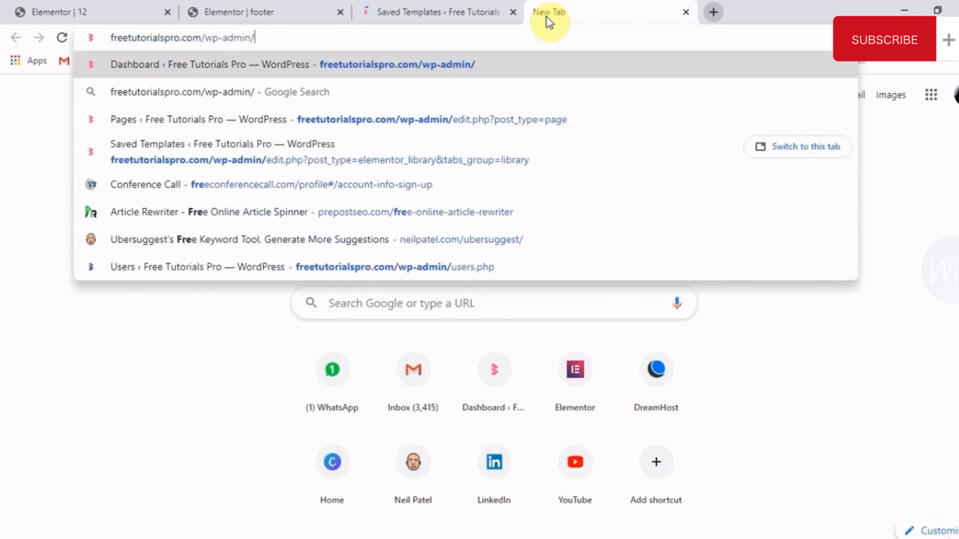
# - Open the live home page at freetutorialspro.com and look down the page for the published footer
pyautogui.press('BackSpace')
pyautogui.press('BackSpace')
pyautogui.press('BackSpace')
pyautogui.press('BackSpace')
pyautogui.press('BackSpace')
pyautogui.press('BackSpace')
pyautogui.press('BackSpace')
pyautogui.press('BackSpace')
pyautogui.press('BackSpace')
pyautogui.press('BackSpace')
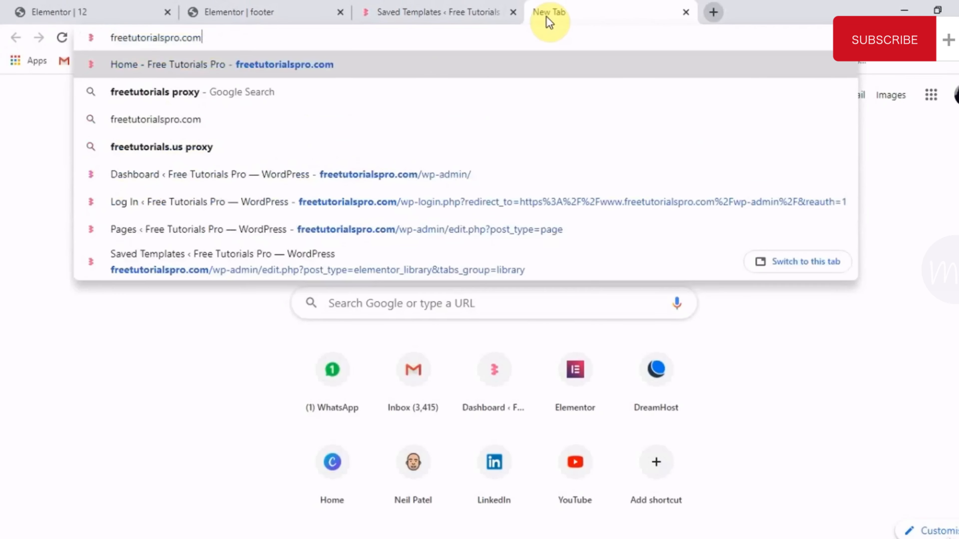
pyautogui.press('Return')
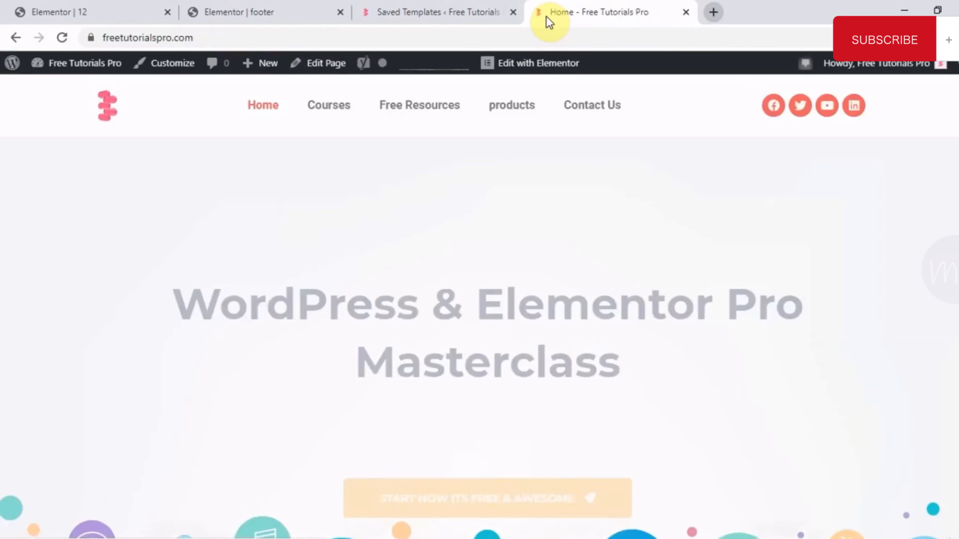
pyautogui.scroll(-15, 549, 246)
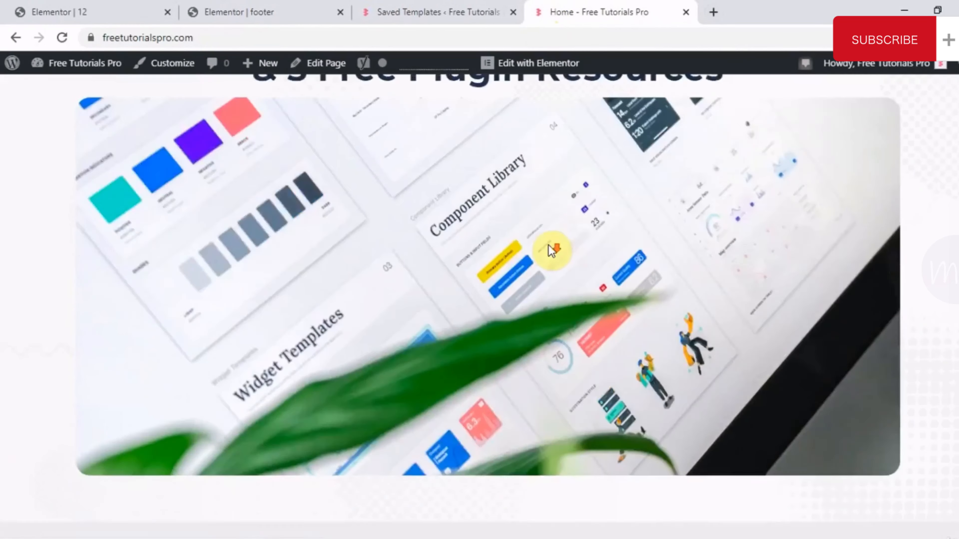